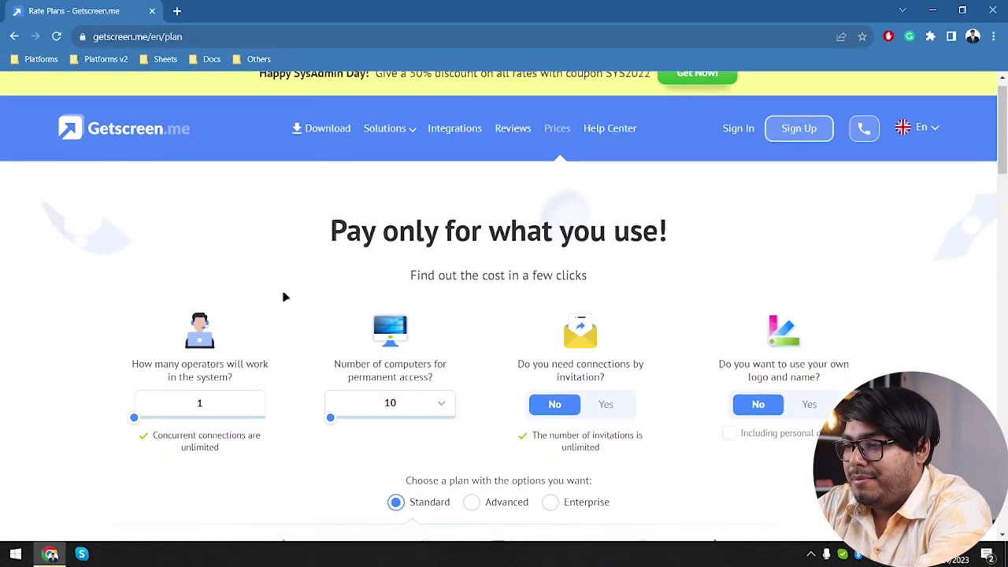
{"action": "scroll", "coordinate": [284, 294], "scroll_direction": "down", "scroll_amount": 3}
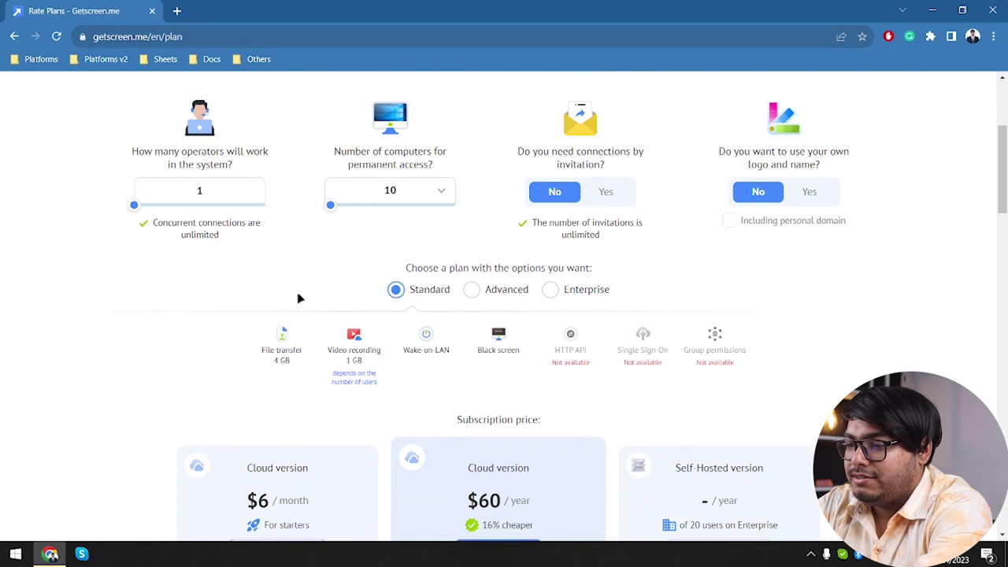
- Compare the Advanced and Enterprise plans in the price calculator, then return to Standard
{"action": "scroll", "coordinate": [330, 250], "scroll_direction": "up", "scroll_amount": 1}
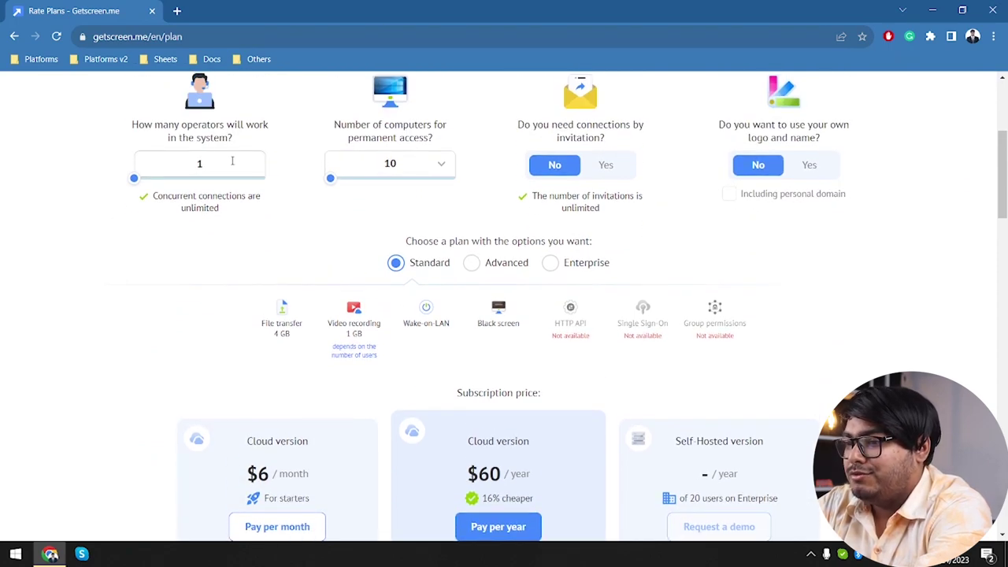
{"action": "scroll", "coordinate": [361, 166], "scroll_direction": "up", "scroll_amount": 1}
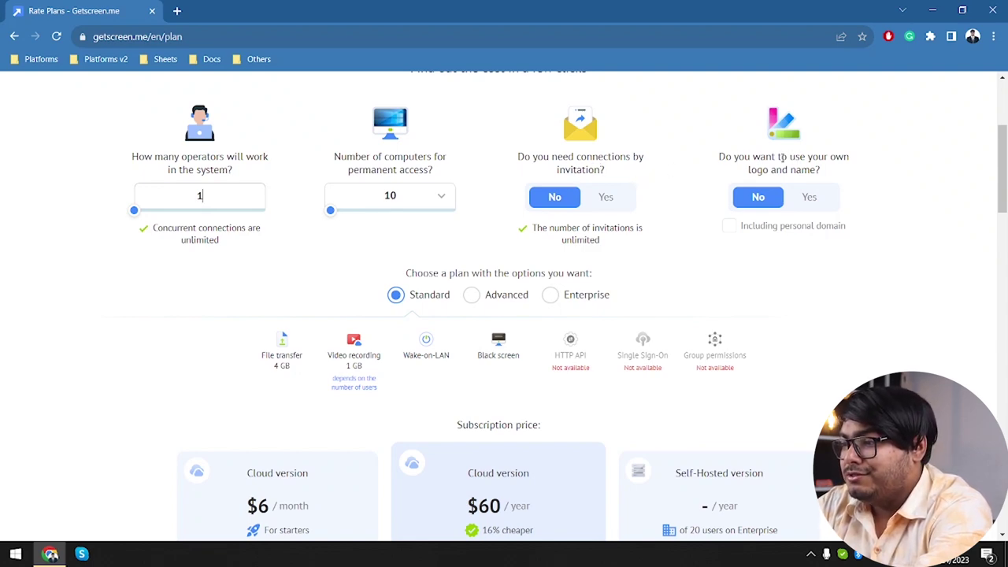
{"action": "scroll", "coordinate": [619, 159], "scroll_direction": "up", "scroll_amount": 1}
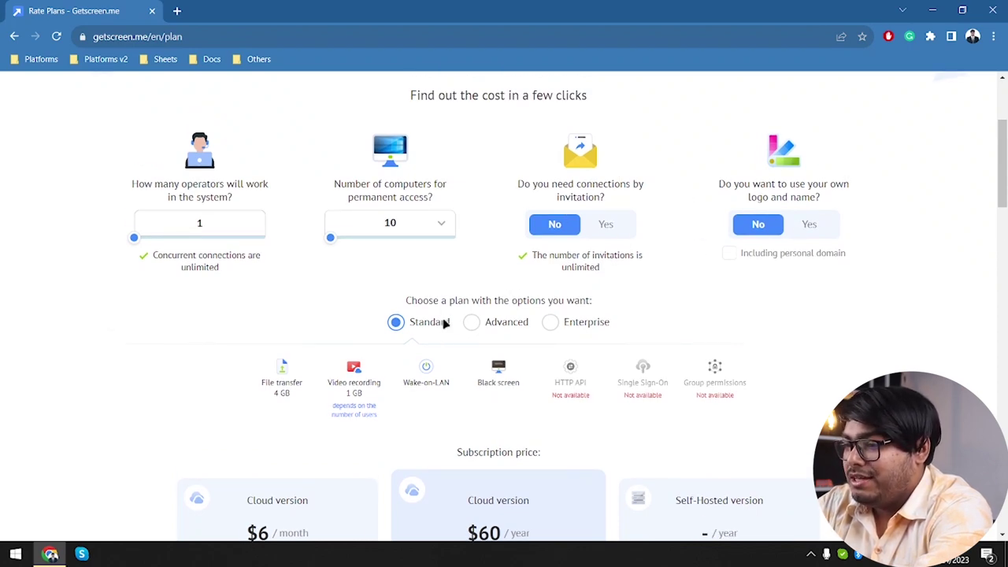
{"action": "left_click", "coordinate": [474, 325]}
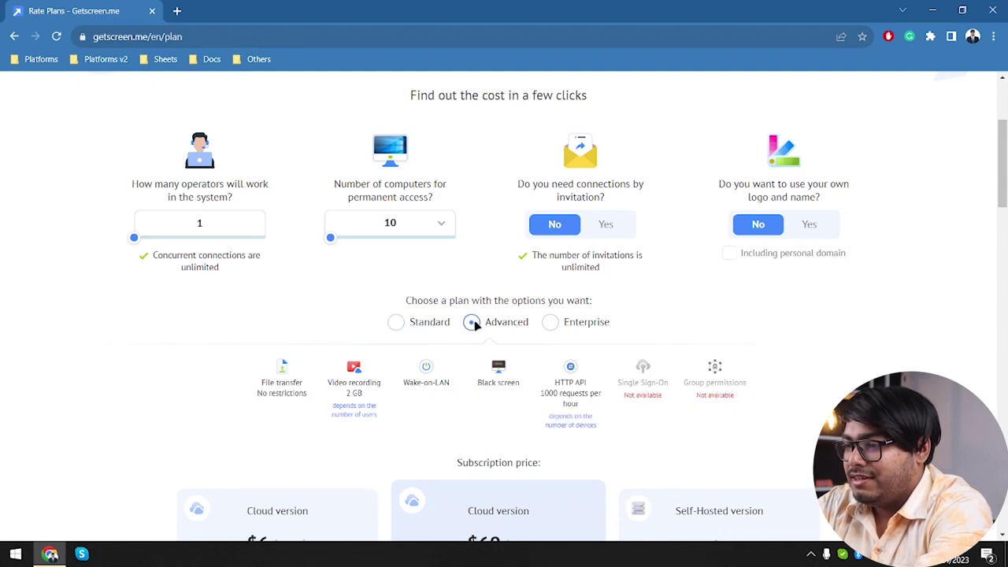
{"action": "scroll", "coordinate": [475, 325], "scroll_direction": "up", "scroll_amount": 1}
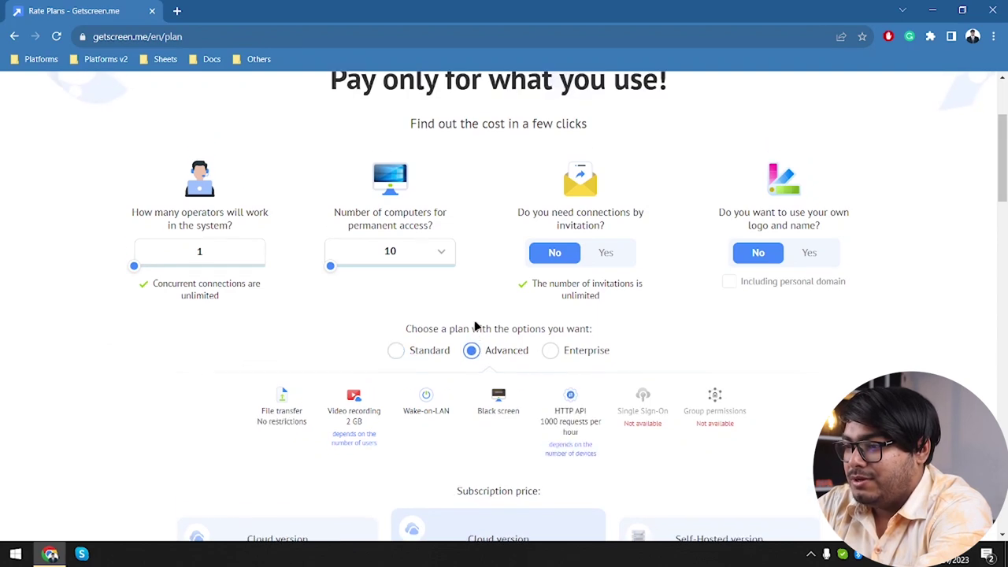
{"action": "left_click", "coordinate": [550, 352]}
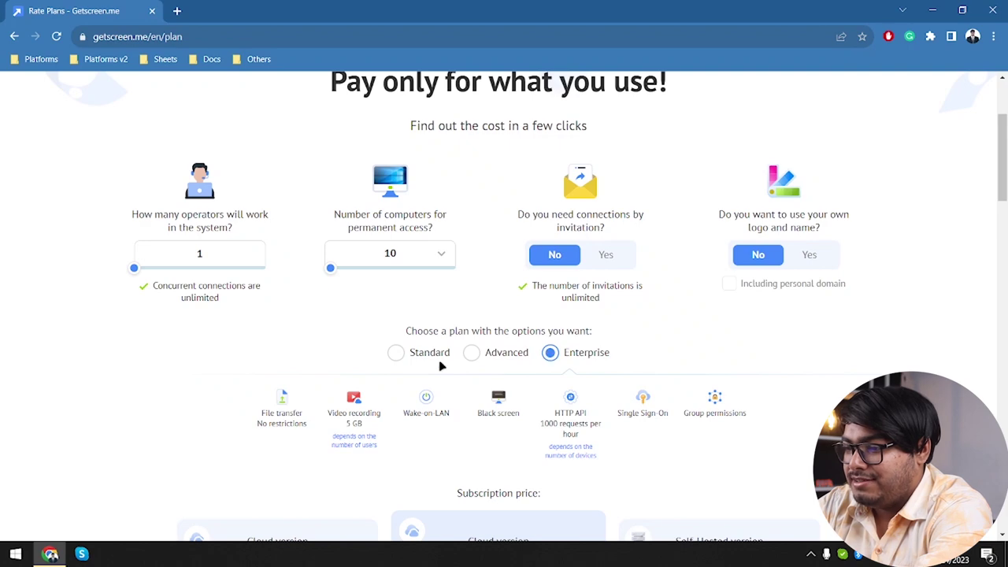
{"action": "scroll", "coordinate": [446, 353], "scroll_direction": "down", "scroll_amount": 2}
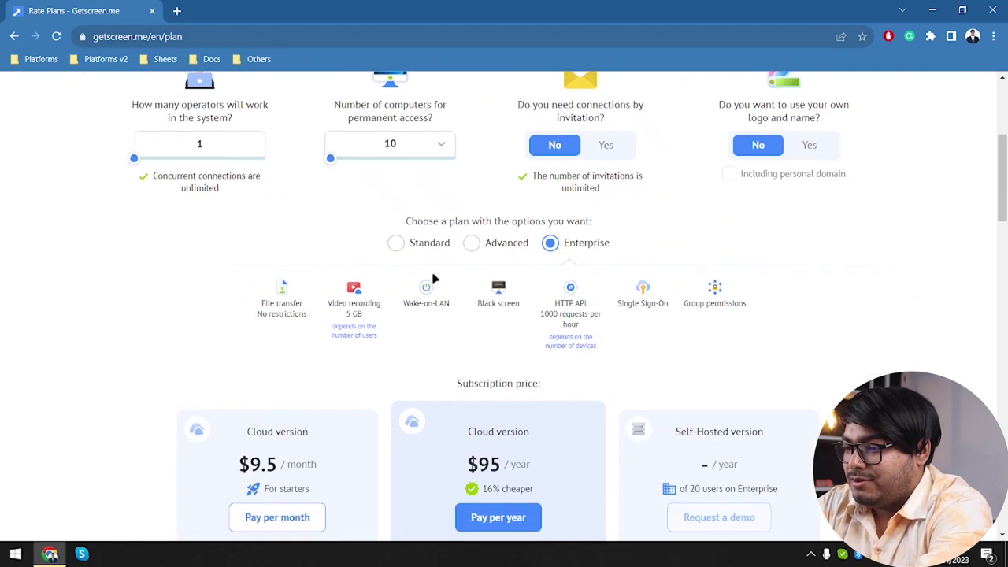
{"action": "scroll", "coordinate": [393, 326], "scroll_direction": "down", "scroll_amount": 2}
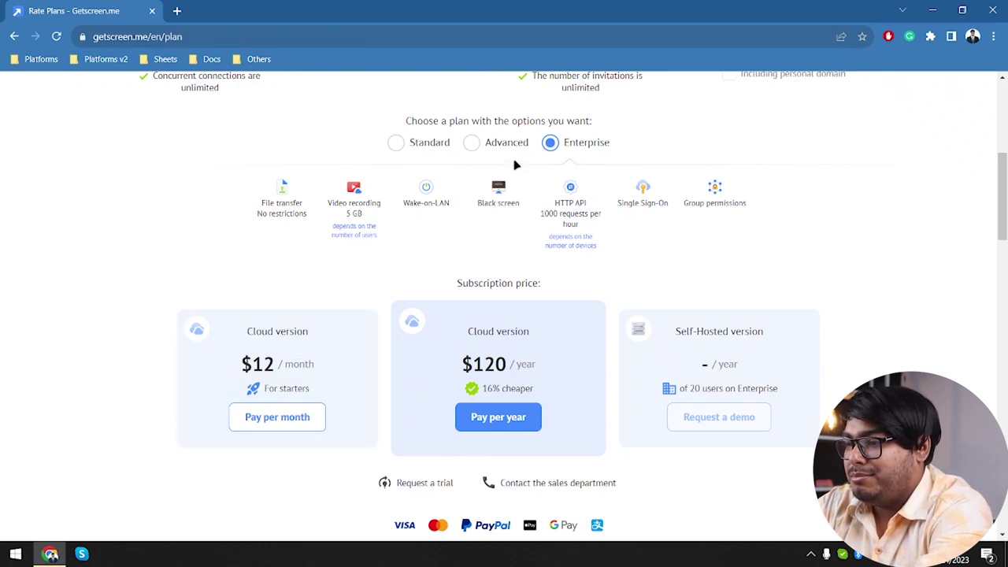
{"action": "left_click", "coordinate": [472, 145]}
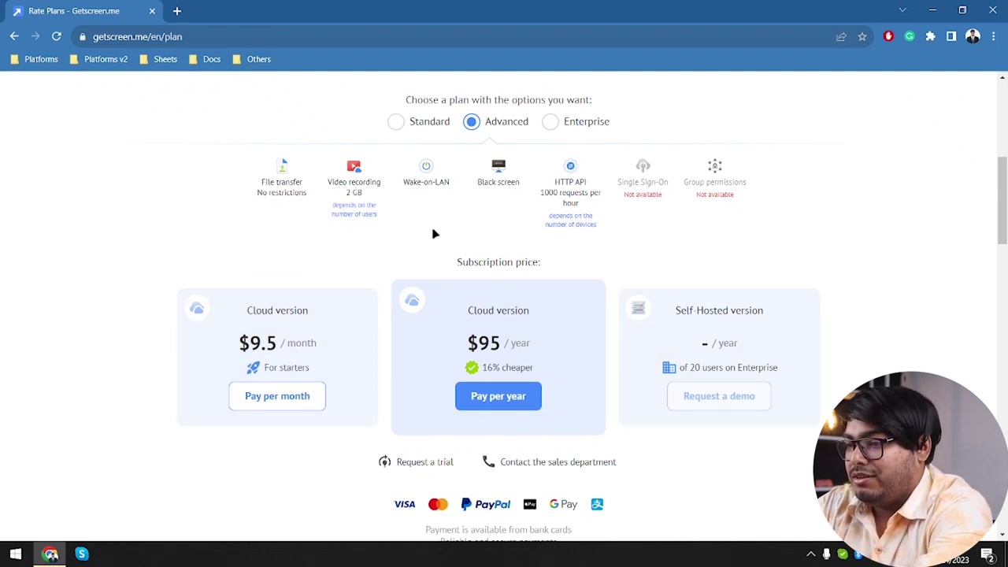
{"action": "left_click", "coordinate": [396, 123]}
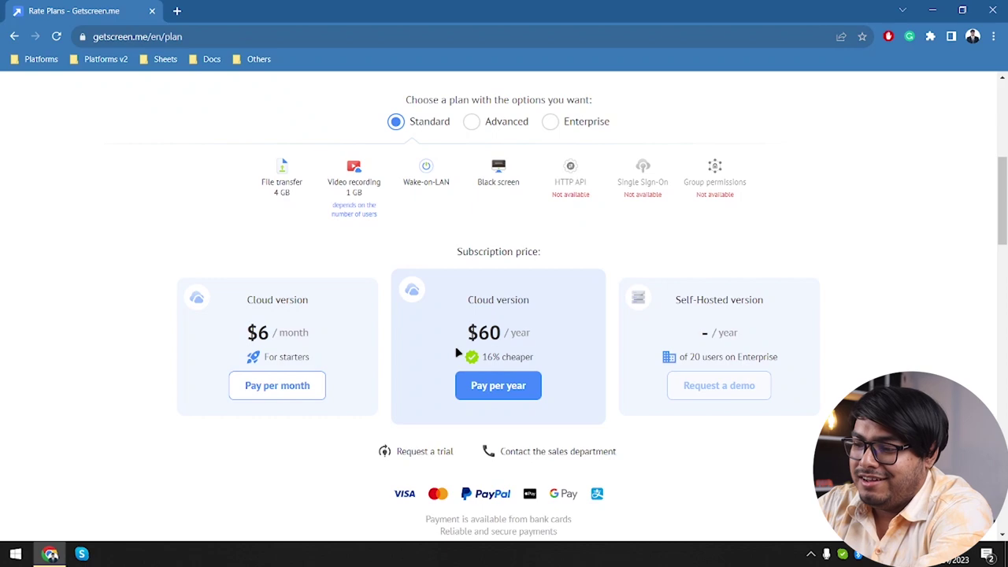
- Scroll through the Google results for getscreen.me lifetime deal and close that tab
{"action": "scroll", "coordinate": [320, 331], "scroll_direction": "up", "scroll_amount": 1}
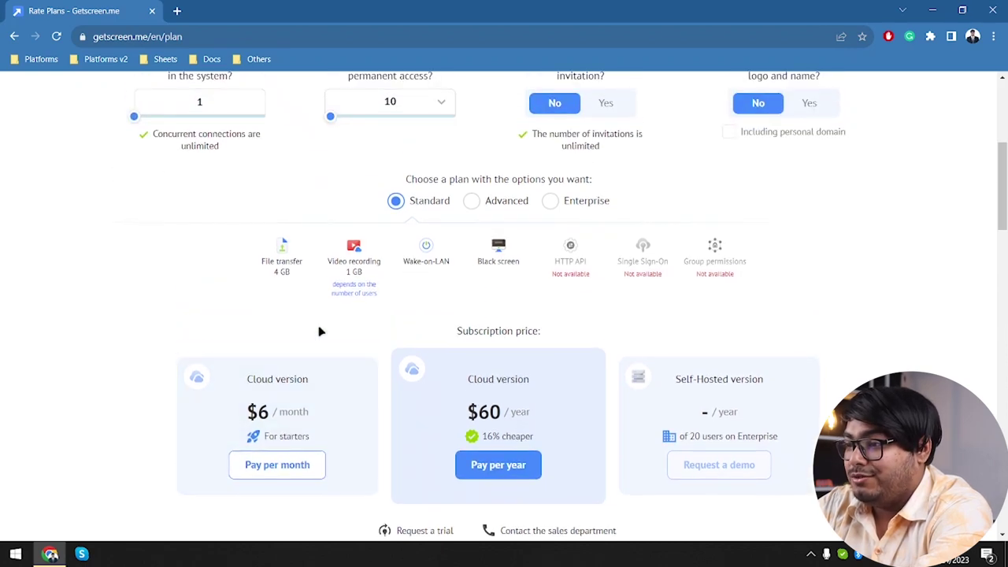
{"action": "scroll", "coordinate": [338, 144], "scroll_direction": "up", "scroll_amount": 2}
{"action": "scroll", "coordinate": [270, 164], "scroll_direction": "up", "scroll_amount": 2}
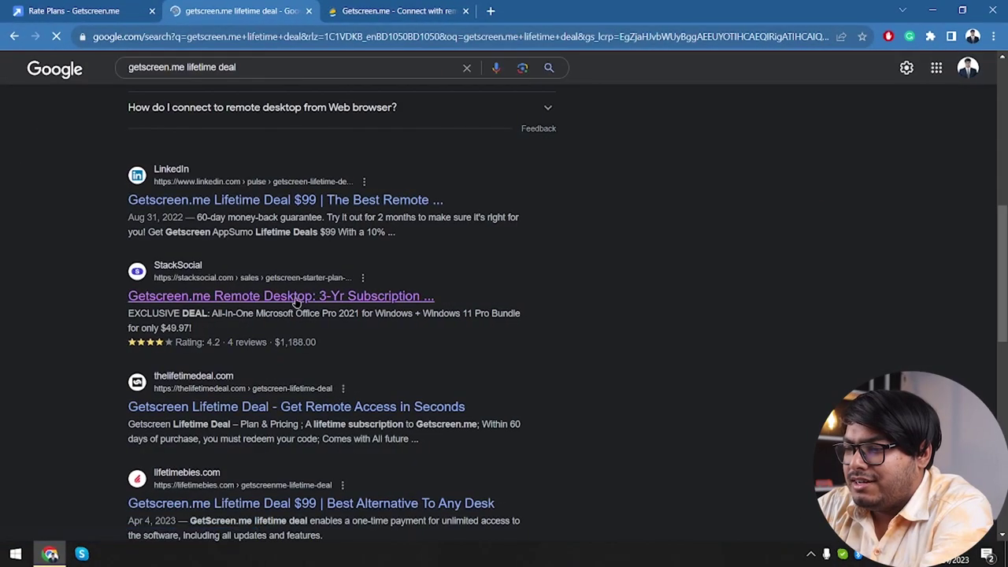
{"action": "scroll", "coordinate": [315, 299], "scroll_direction": "down", "scroll_amount": 2}
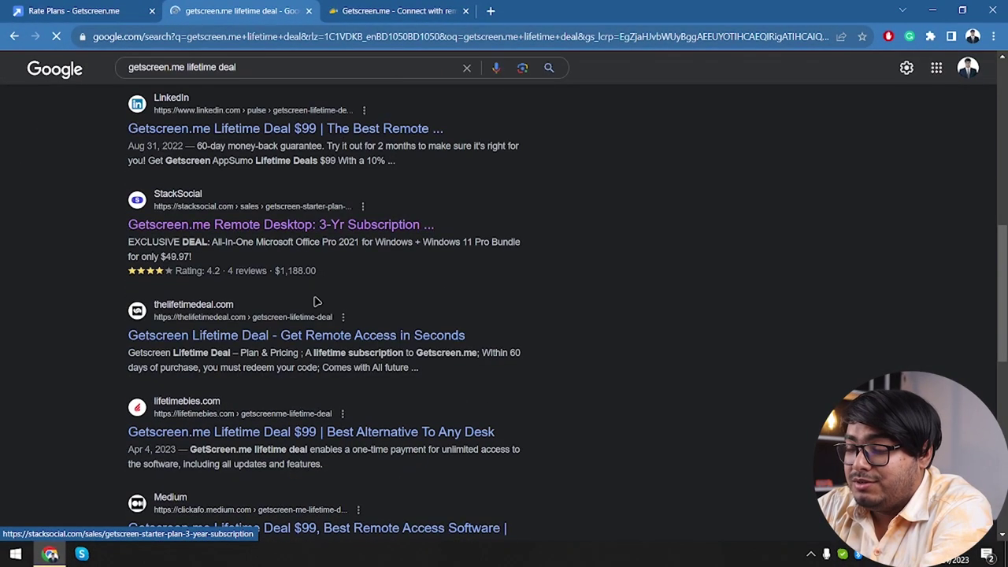
{"action": "scroll", "coordinate": [314, 299], "scroll_direction": "down", "scroll_amount": 1}
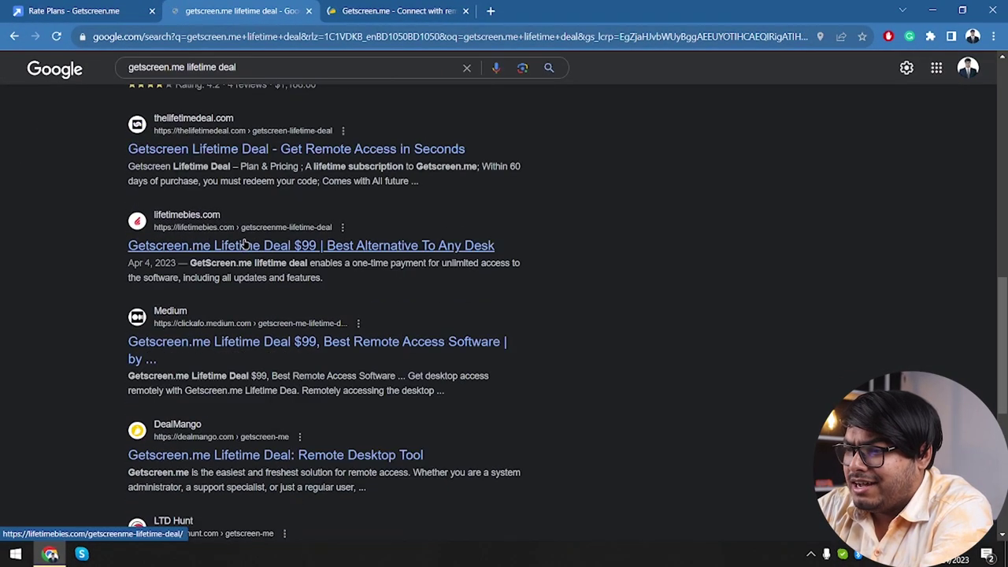
{"action": "scroll", "coordinate": [245, 246], "scroll_direction": "down", "scroll_amount": 3}
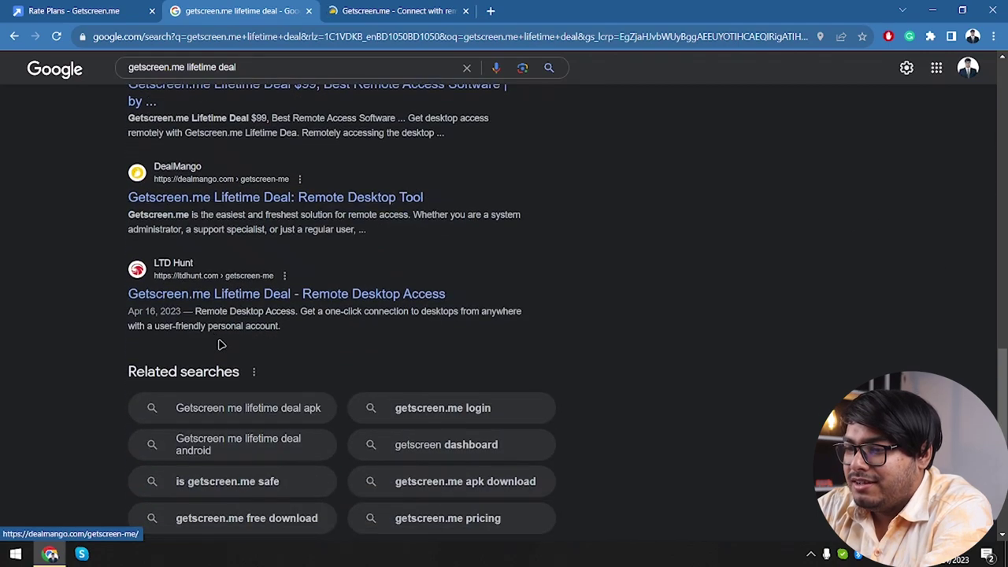
{"action": "scroll", "coordinate": [232, 257], "scroll_direction": "up", "scroll_amount": 2}
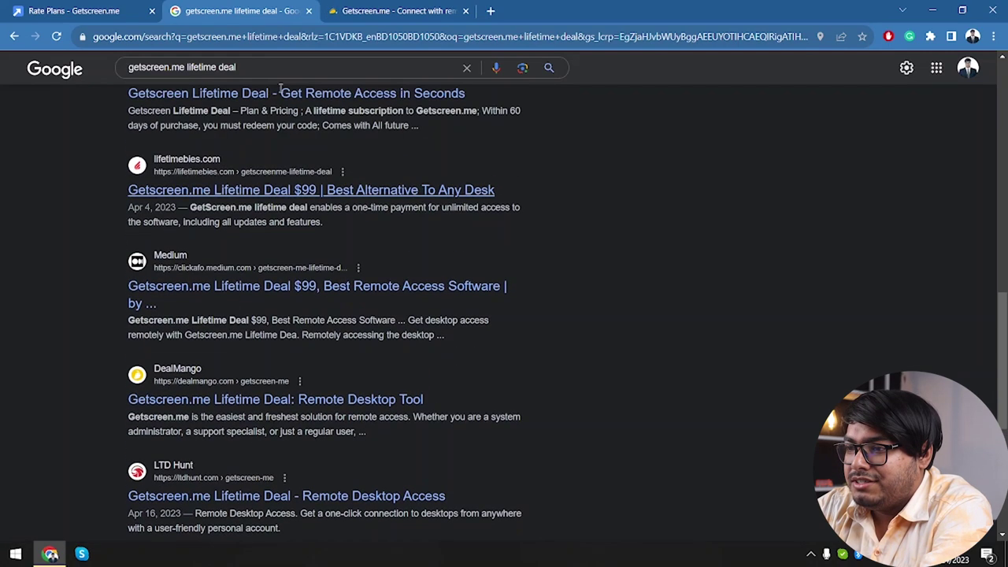
{"action": "left_click", "coordinate": [308, 11]}
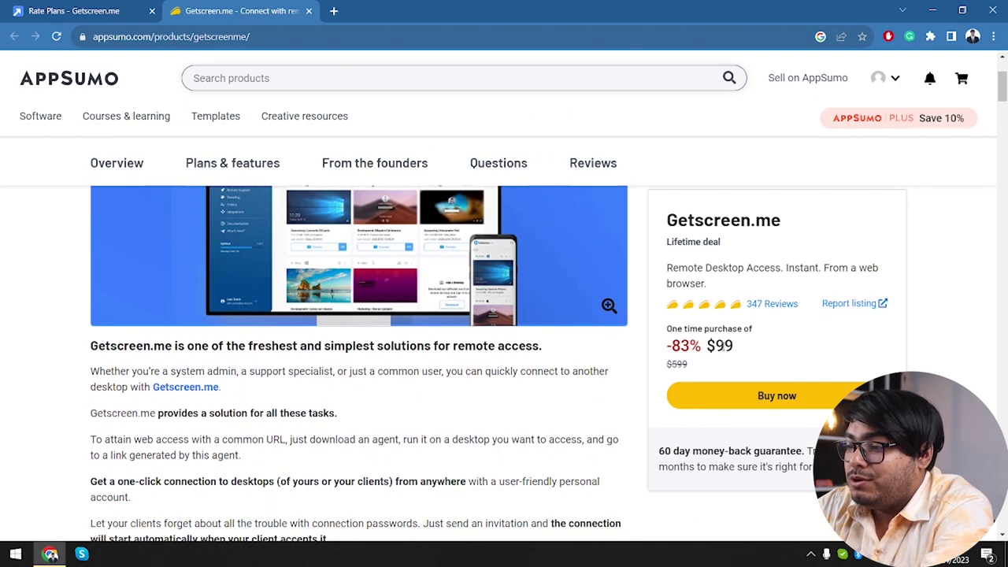
- Scroll the AppSumo page past the screenshots to the lifetime-access and 60-day refund terms
{"action": "scroll", "coordinate": [720, 349], "scroll_direction": "down", "scroll_amount": 2}
{"action": "scroll", "coordinate": [401, 328], "scroll_direction": "down", "scroll_amount": 4}
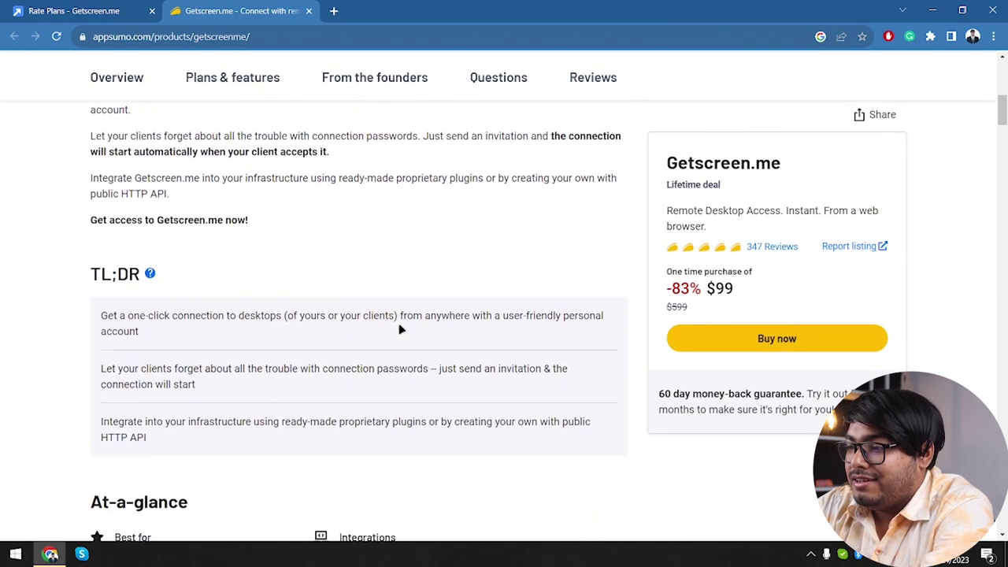
{"action": "scroll", "coordinate": [398, 329], "scroll_direction": "down", "scroll_amount": 4}
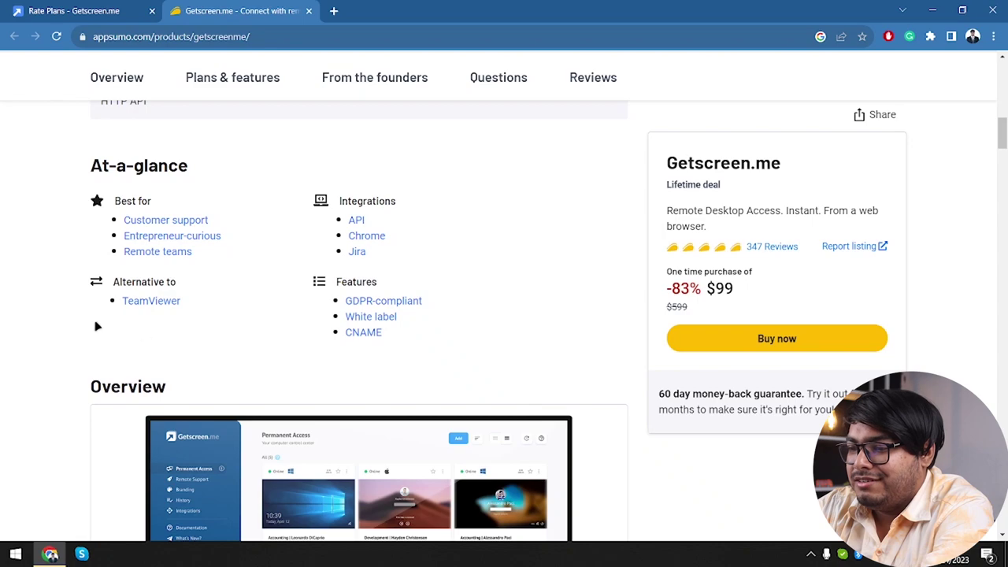
{"action": "scroll", "coordinate": [173, 329], "scroll_direction": "down", "scroll_amount": 5}
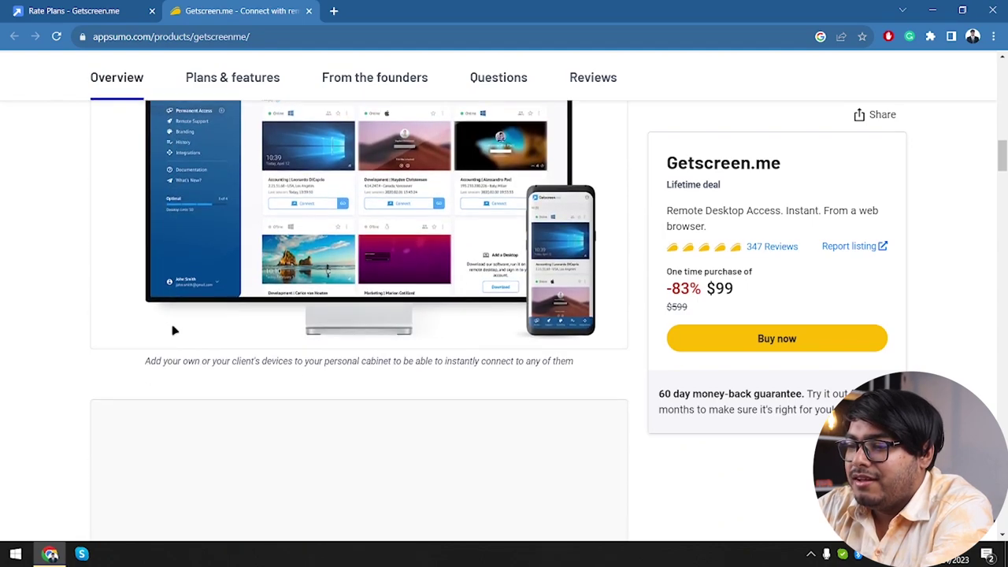
{"action": "scroll", "coordinate": [173, 330], "scroll_direction": "down", "scroll_amount": 10}
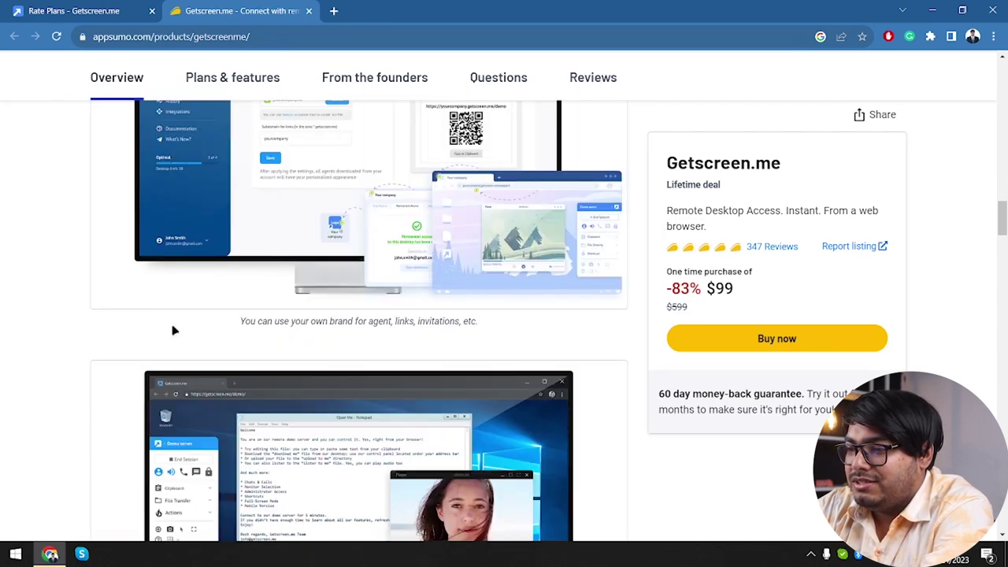
{"action": "scroll", "coordinate": [175, 331], "scroll_direction": "down", "scroll_amount": 8}
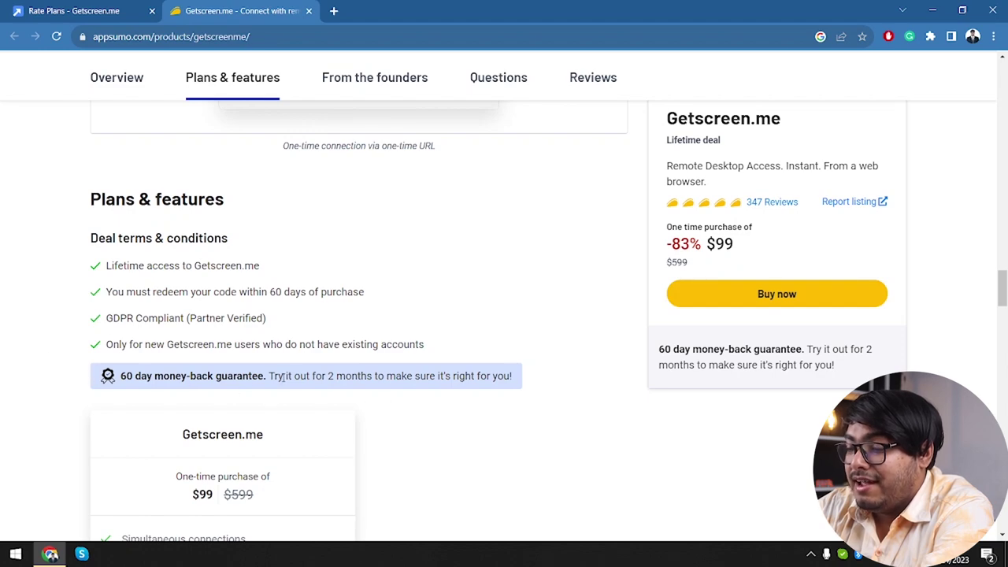
- Scroll to the $99 plan's stack tiers: 1 code 10 devices, 2 codes 50, 3 codes 100
{"action": "scroll", "coordinate": [245, 380], "scroll_direction": "down", "scroll_amount": 1}
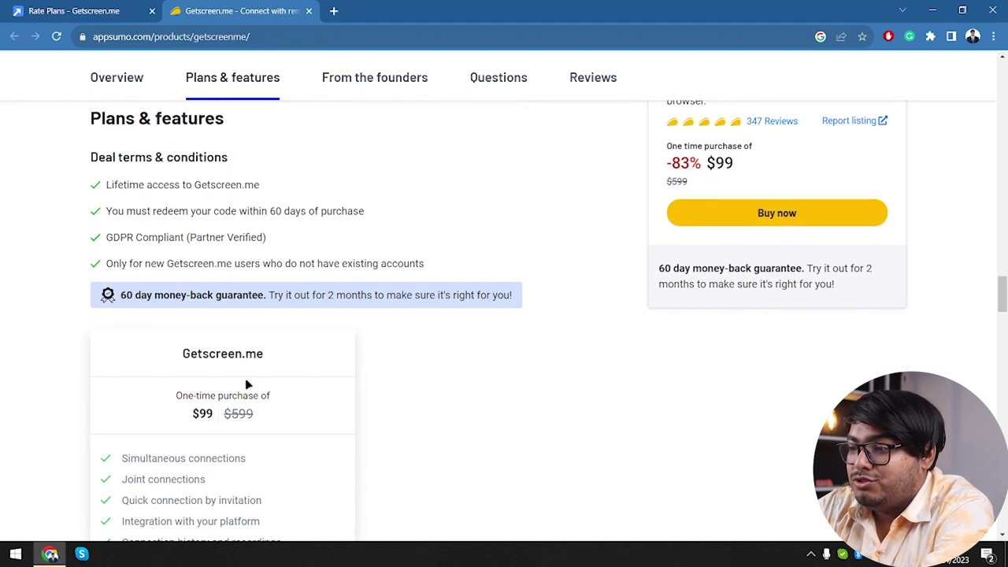
{"action": "scroll", "coordinate": [246, 380], "scroll_direction": "down", "scroll_amount": 2}
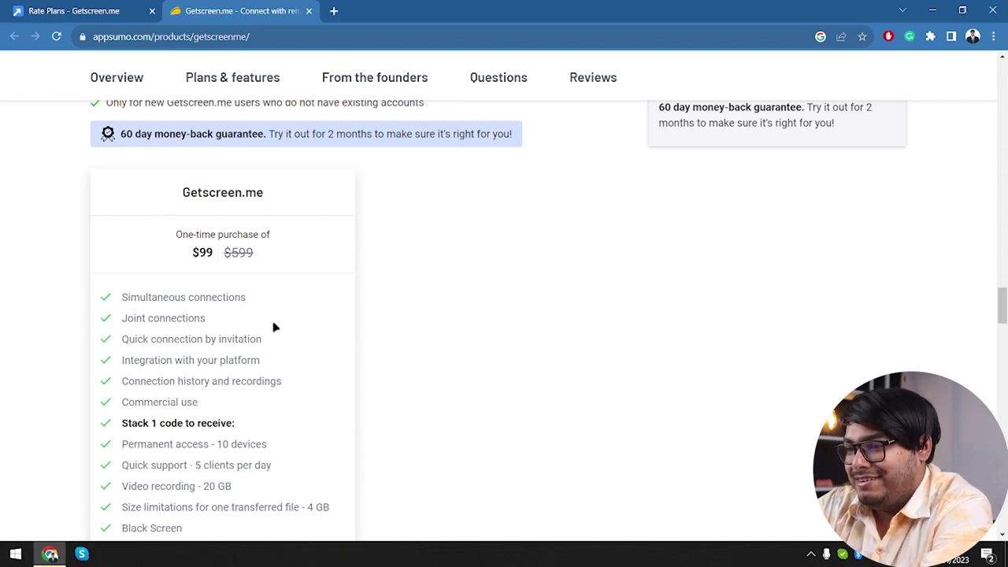
{"action": "scroll", "coordinate": [150, 337], "scroll_direction": "down", "scroll_amount": 1}
{"action": "scroll", "coordinate": [150, 254], "scroll_direction": "up", "scroll_amount": 1}
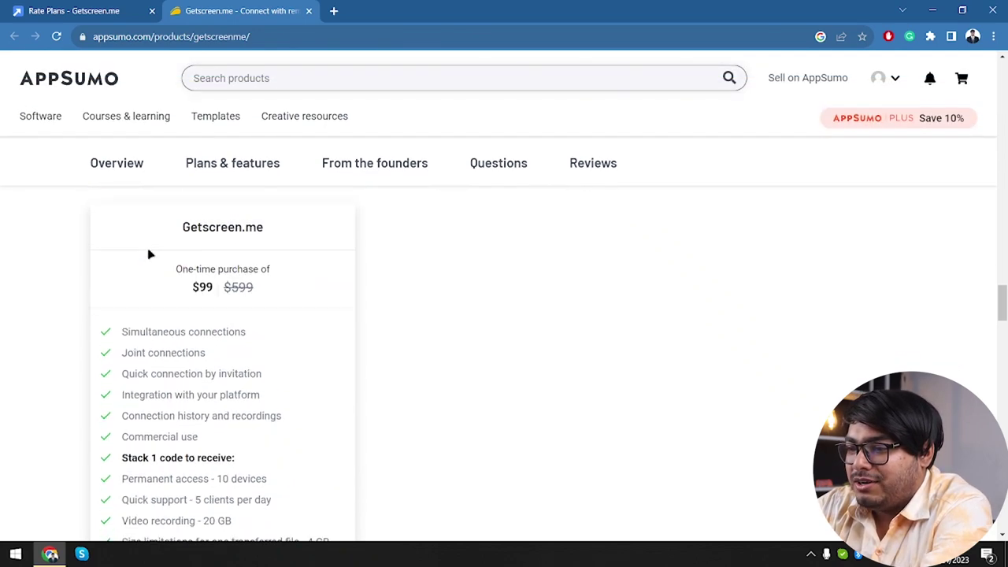
{"action": "scroll", "coordinate": [148, 253], "scroll_direction": "down", "scroll_amount": 1}
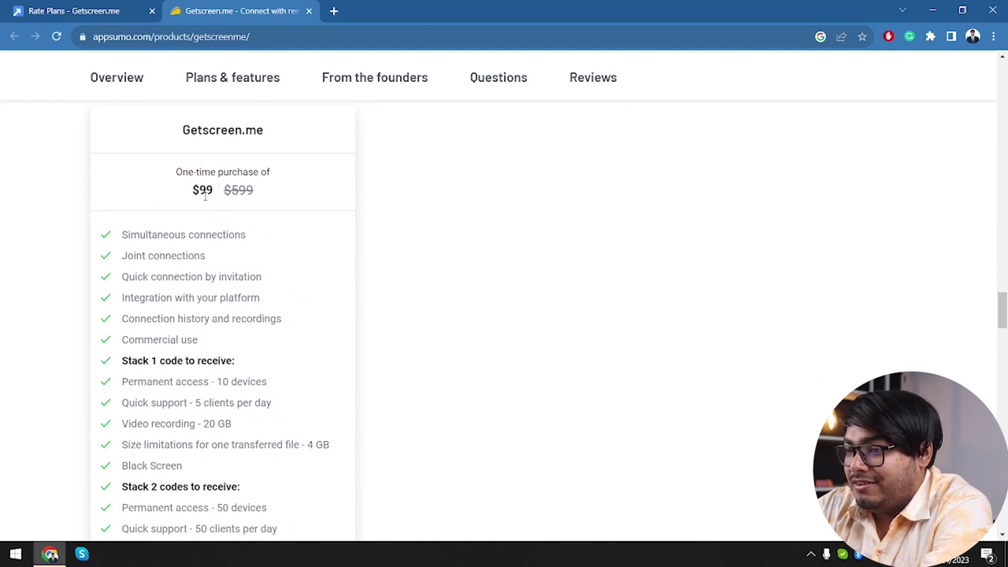
{"action": "left_click_drag", "start_coordinate": [187, 173], "coordinate": [233, 184]}
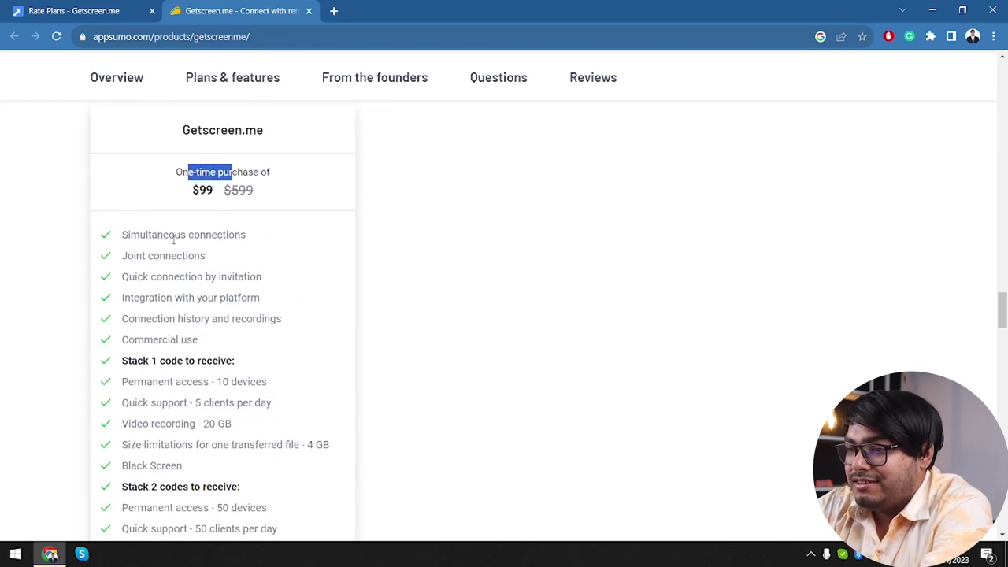
{"action": "scroll", "coordinate": [152, 320], "scroll_direction": "down", "scroll_amount": 1}
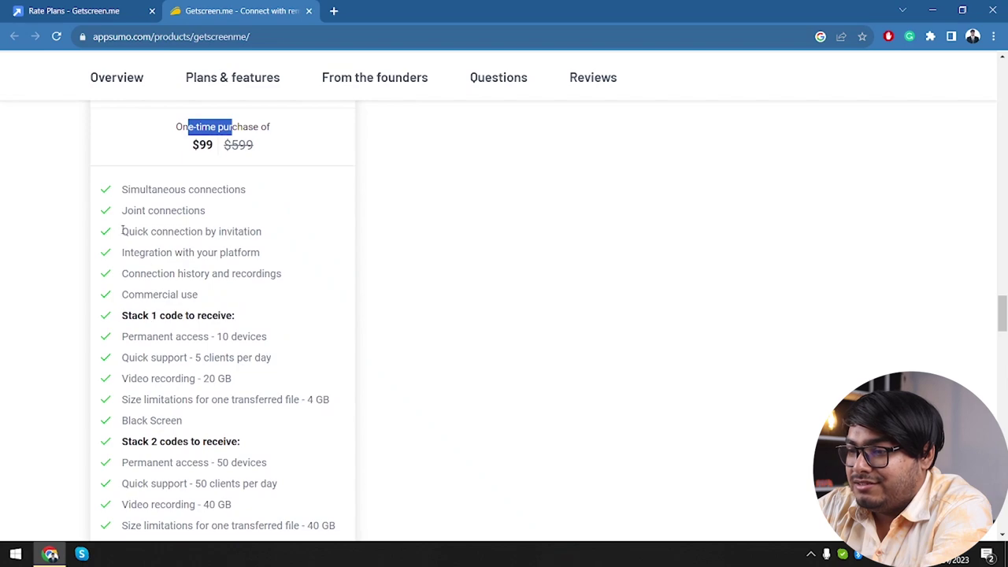
{"action": "scroll", "coordinate": [201, 249], "scroll_direction": "down", "scroll_amount": 1}
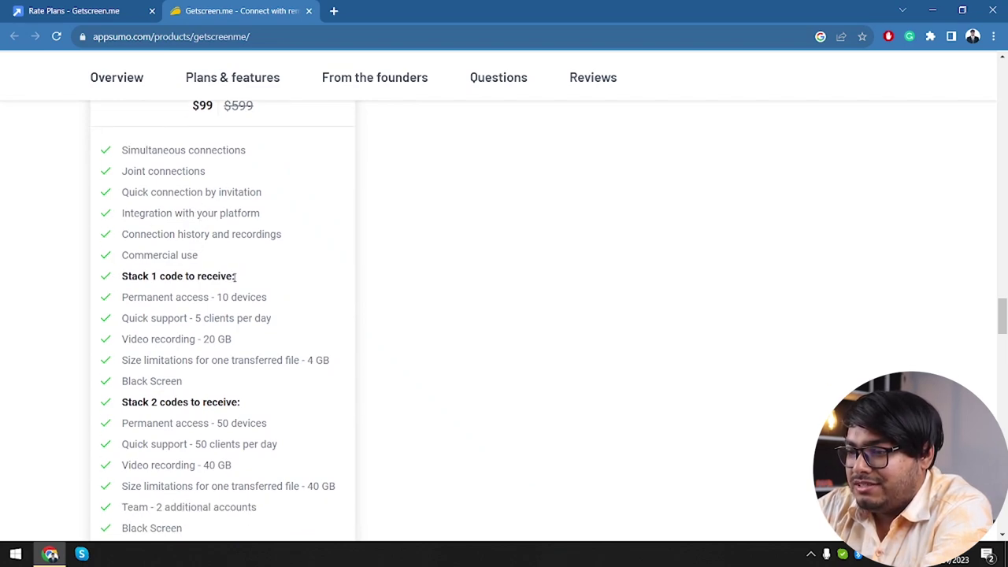
{"action": "scroll", "coordinate": [213, 276], "scroll_direction": "down", "scroll_amount": 3}
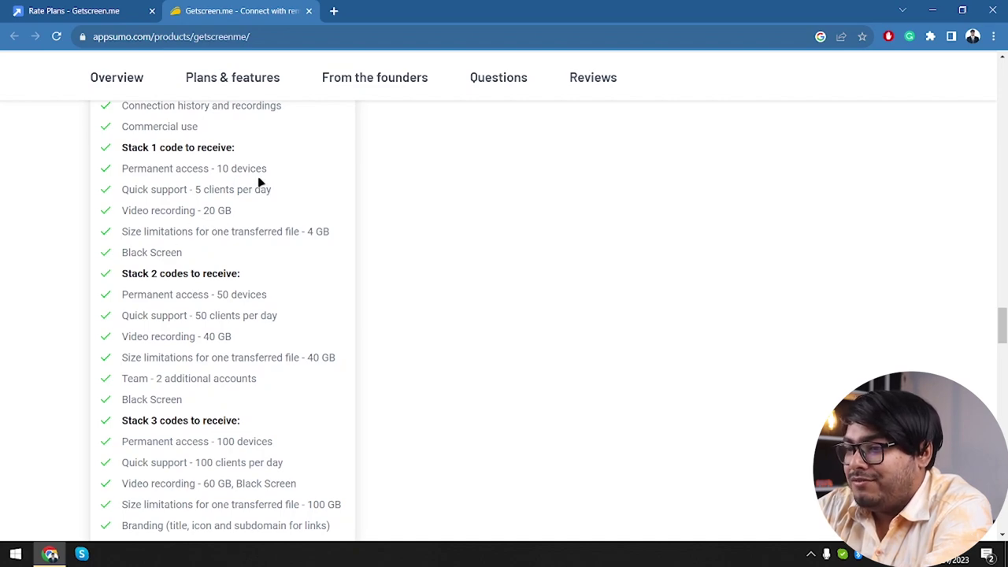
- Compare the Getscreen.me pricing calculator against the AppSumo deal across both tabs
{"action": "left_click", "coordinate": [129, 5]}
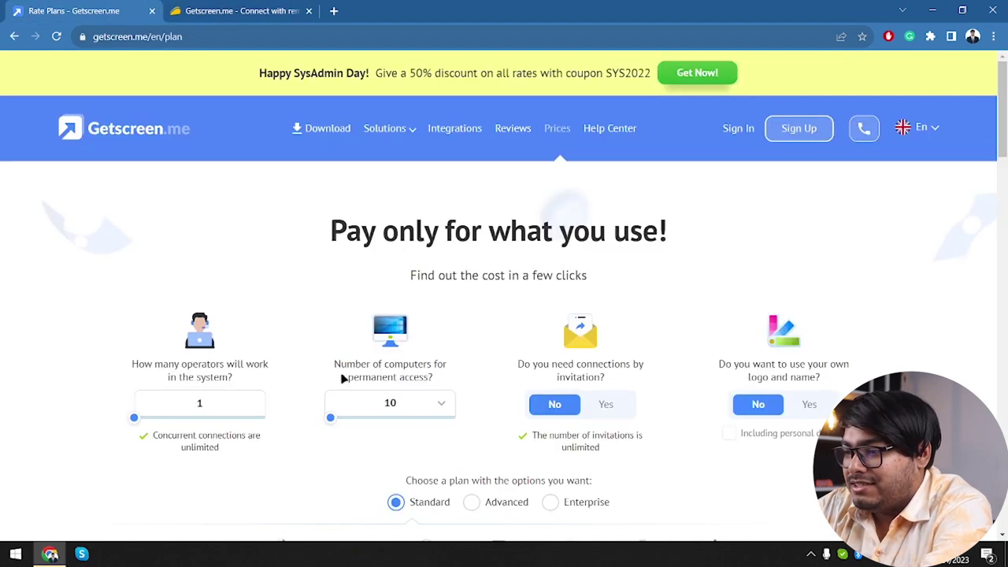
{"action": "scroll", "coordinate": [343, 381], "scroll_direction": "down", "scroll_amount": 2}
{"action": "scroll", "coordinate": [343, 381], "scroll_direction": "down", "scroll_amount": 1}
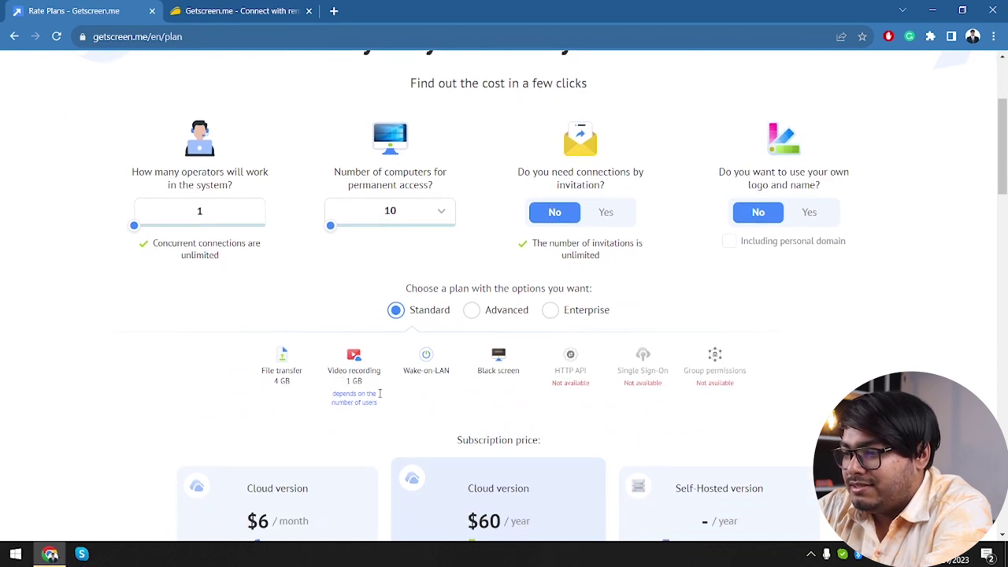
{"action": "left_click", "coordinate": [248, 6]}
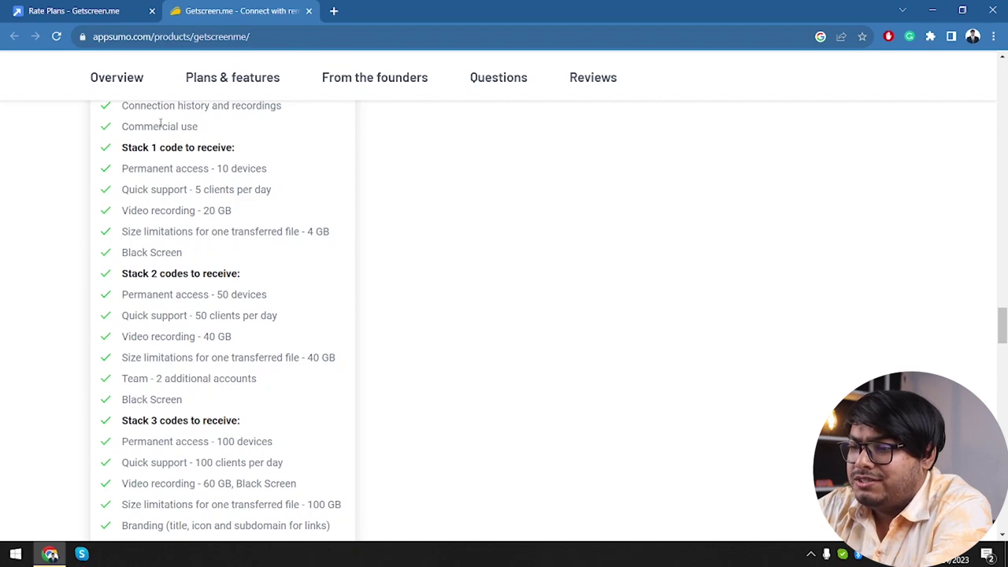
{"action": "scroll", "coordinate": [167, 269], "scroll_direction": "down", "scroll_amount": 3}
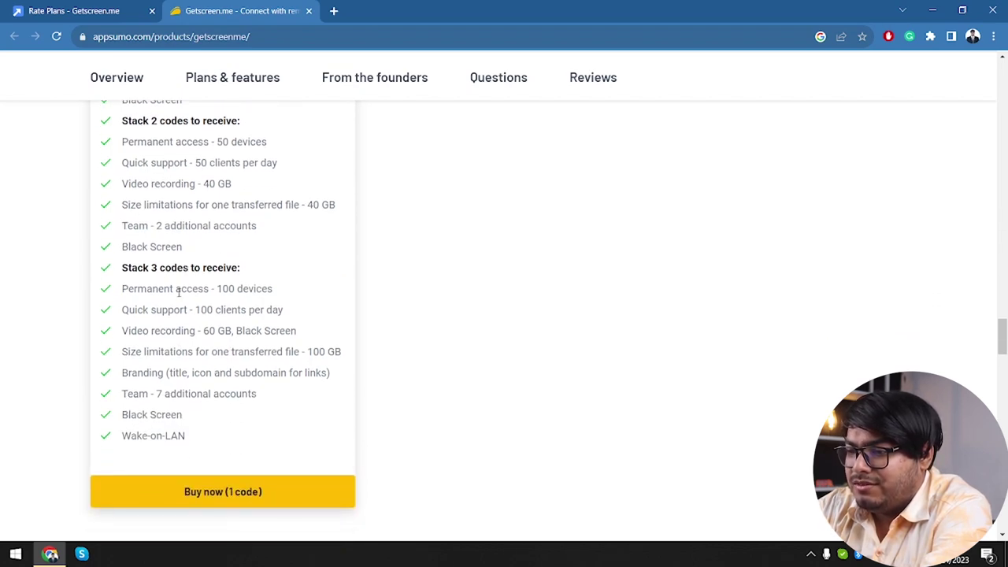
{"action": "scroll", "coordinate": [222, 293], "scroll_direction": "up", "scroll_amount": 3}
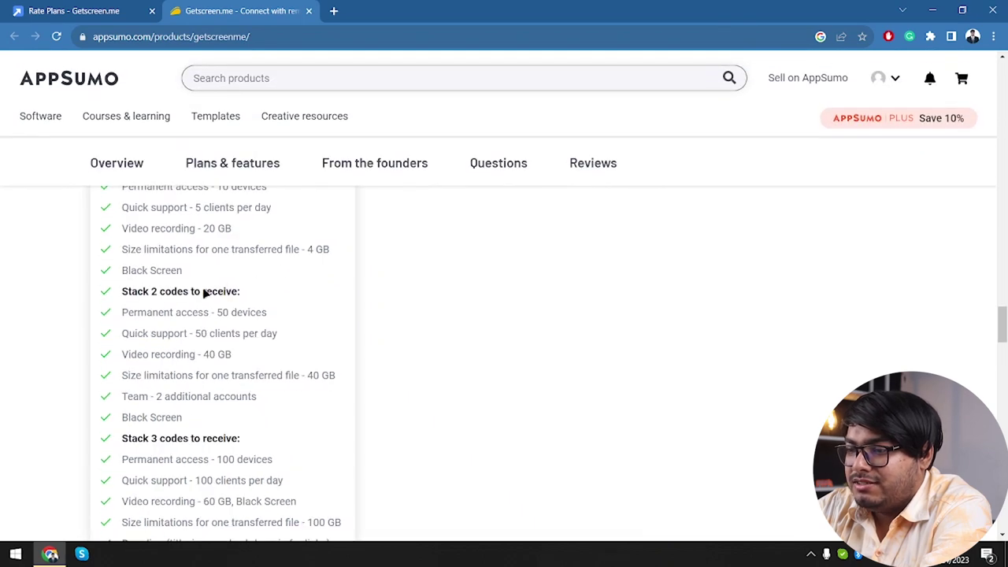
{"action": "scroll", "coordinate": [195, 335], "scroll_direction": "down", "scroll_amount": 2}
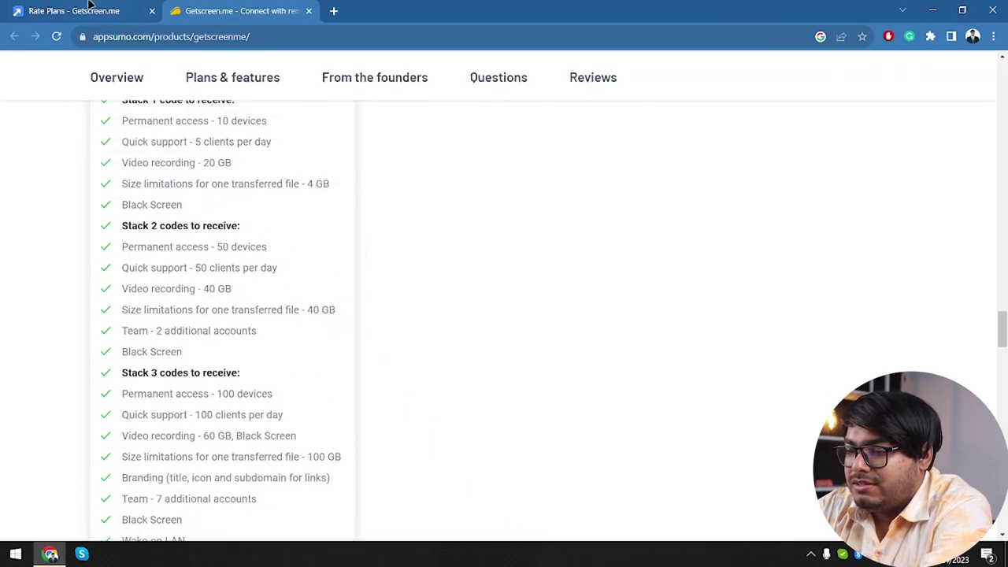
{"action": "key", "text": "ctrl+shift+Tab"}
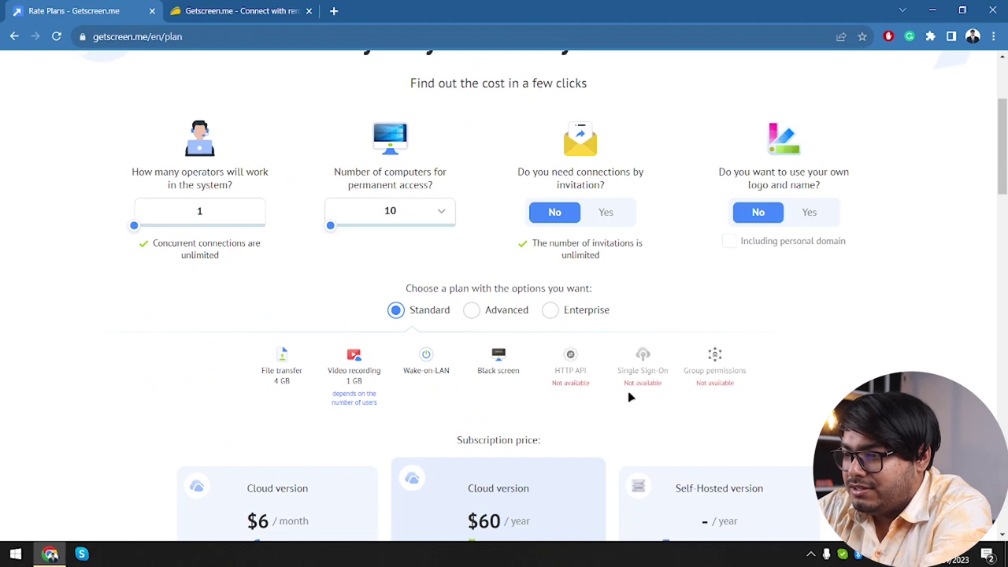
{"action": "scroll", "coordinate": [333, 416], "scroll_direction": "down", "scroll_amount": 3}
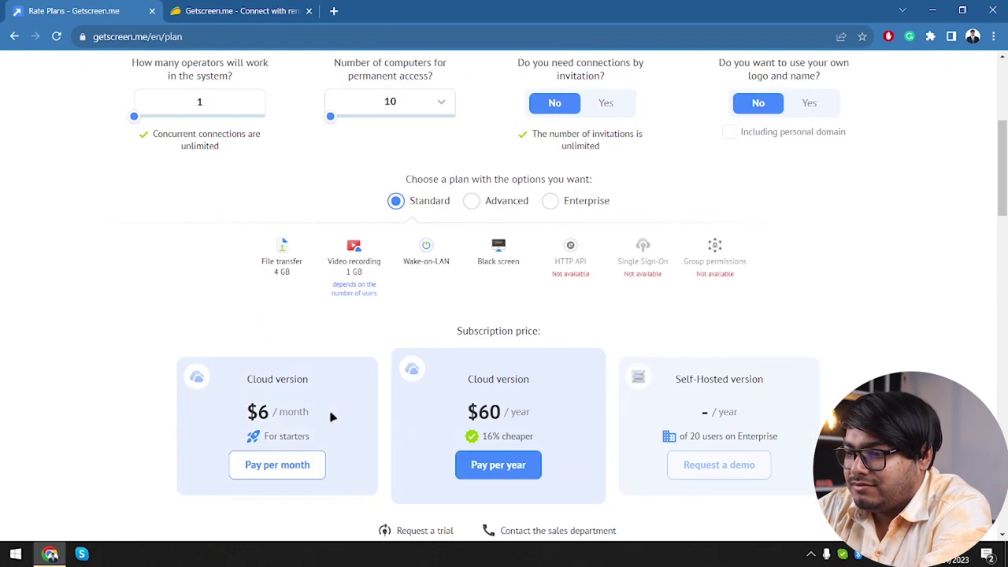
{"action": "scroll", "coordinate": [331, 417], "scroll_direction": "up", "scroll_amount": 3}
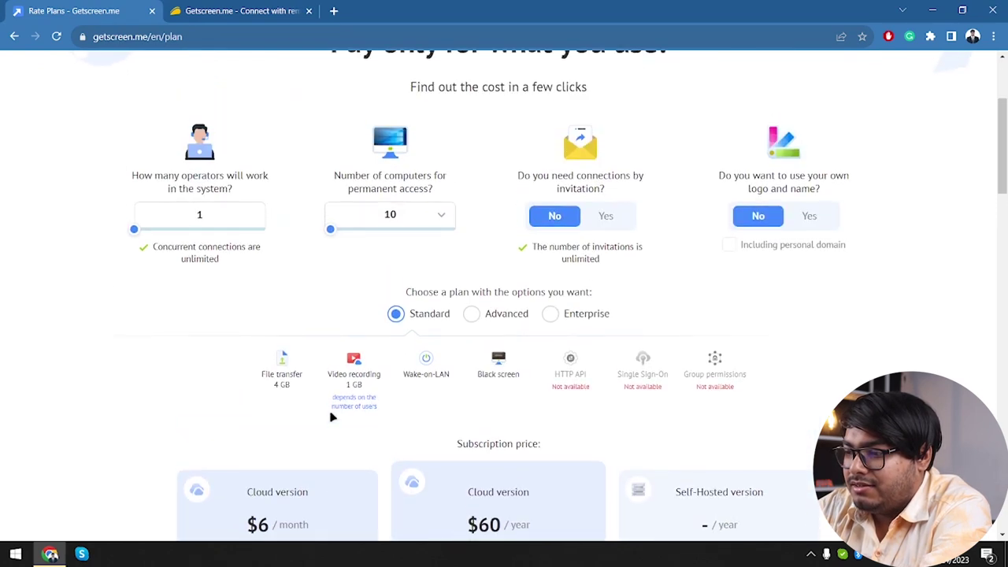
{"action": "scroll", "coordinate": [331, 418], "scroll_direction": "down", "scroll_amount": 3}
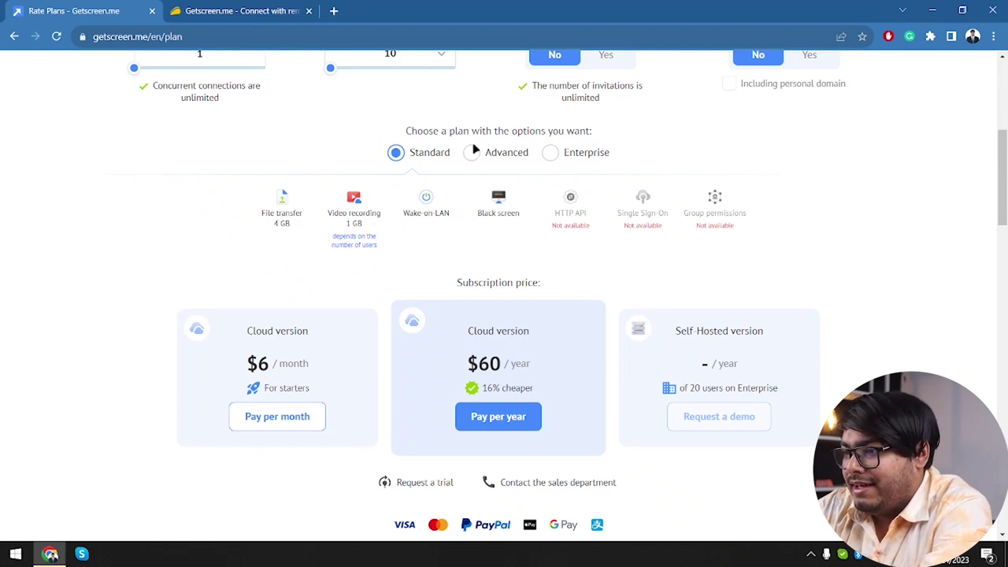
{"action": "scroll", "coordinate": [472, 154], "scroll_direction": "up", "scroll_amount": 2}
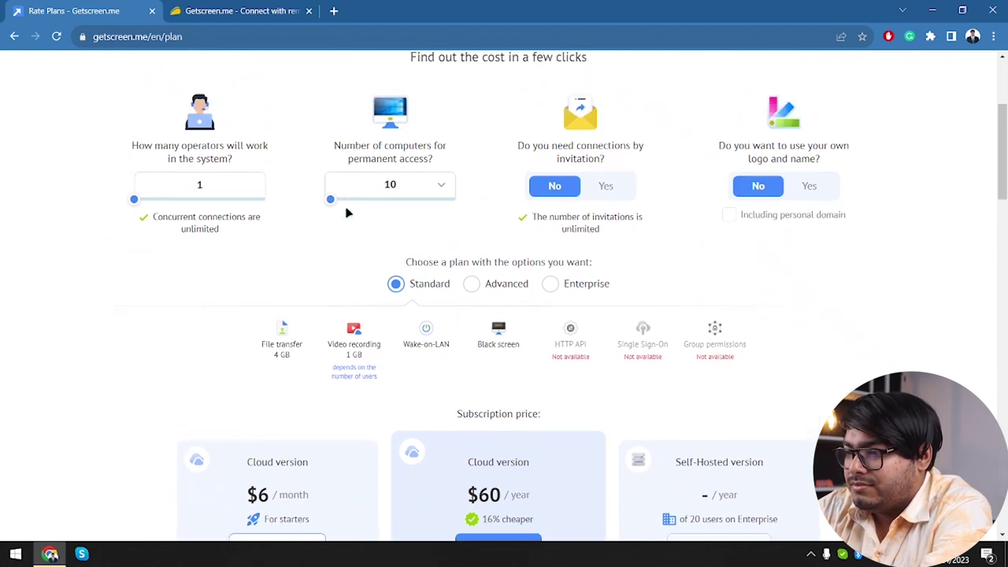
- Try 150 computers and preview Advanced, then go back to Standard with 0 computers
{"action": "left_click_drag", "start_coordinate": [331, 200], "coordinate": [351, 201]}
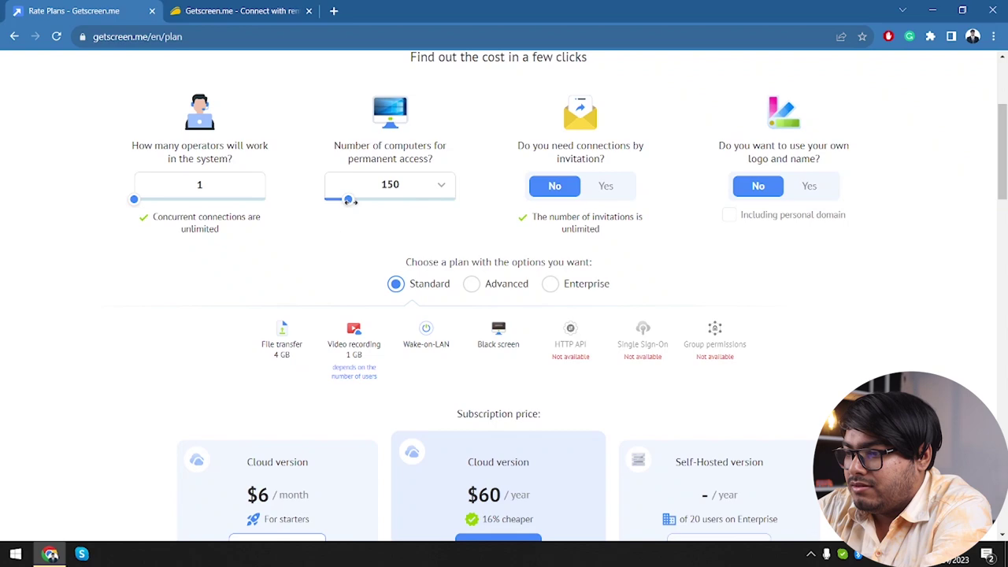
{"action": "scroll", "coordinate": [302, 247], "scroll_direction": "down", "scroll_amount": 1}
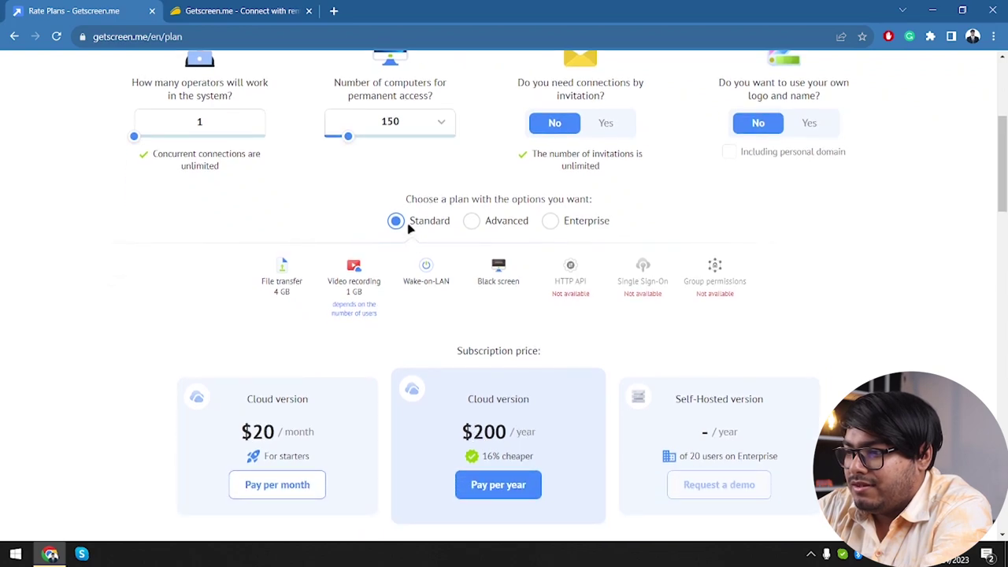
{"action": "left_click", "coordinate": [472, 222]}
{"action": "left_click", "coordinate": [420, 227]}
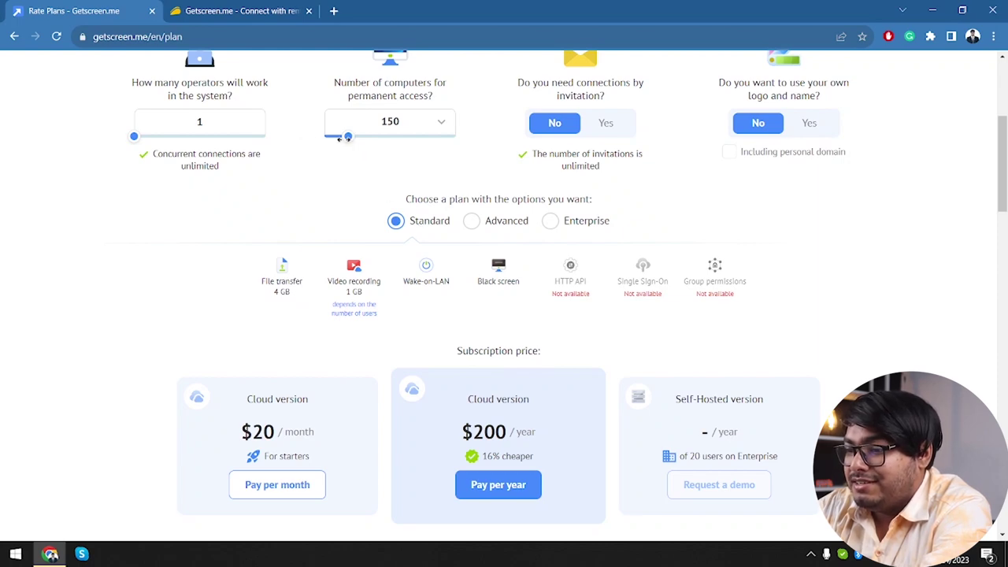
{"action": "left_click_drag", "start_coordinate": [322, 136], "coordinate": [250, 134]}
- Set the calculator to 5 operators and 10 computers on Standard ($26/month, $260/year)
{"action": "left_click", "coordinate": [268, 11]}
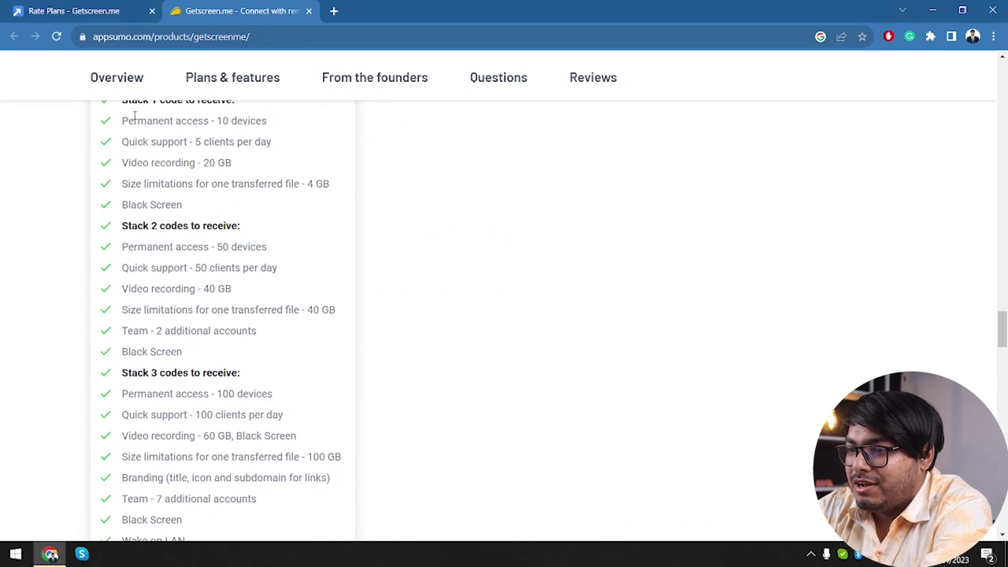
{"action": "left_click", "coordinate": [45, 10]}
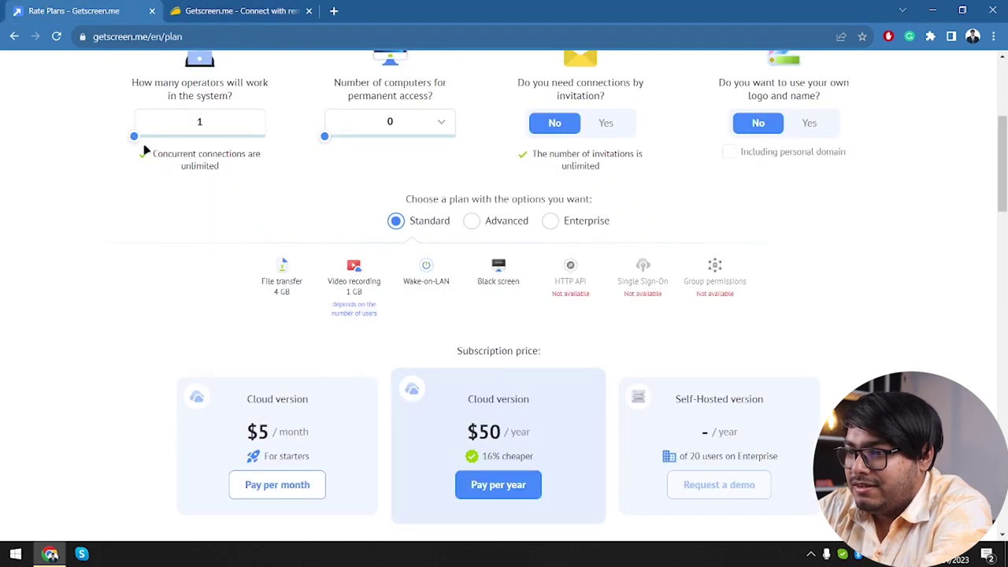
{"action": "mouse_move", "coordinate": [135, 136]}
{"action": "left_mouse_down"}
{"action": "mouse_move", "coordinate": [152, 138]}
{"action": "mouse_move", "coordinate": [143, 148]}
{"action": "left_mouse_up"}
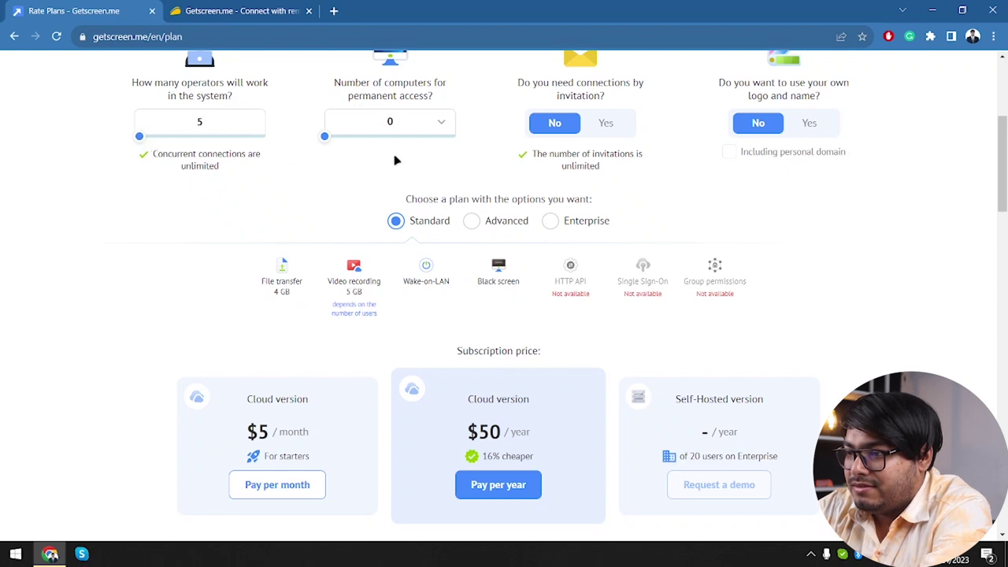
{"action": "mouse_move", "coordinate": [323, 135]}
{"action": "left_mouse_down"}
{"action": "mouse_move", "coordinate": [355, 140]}
{"action": "mouse_move", "coordinate": [323, 137]}
{"action": "left_mouse_up"}
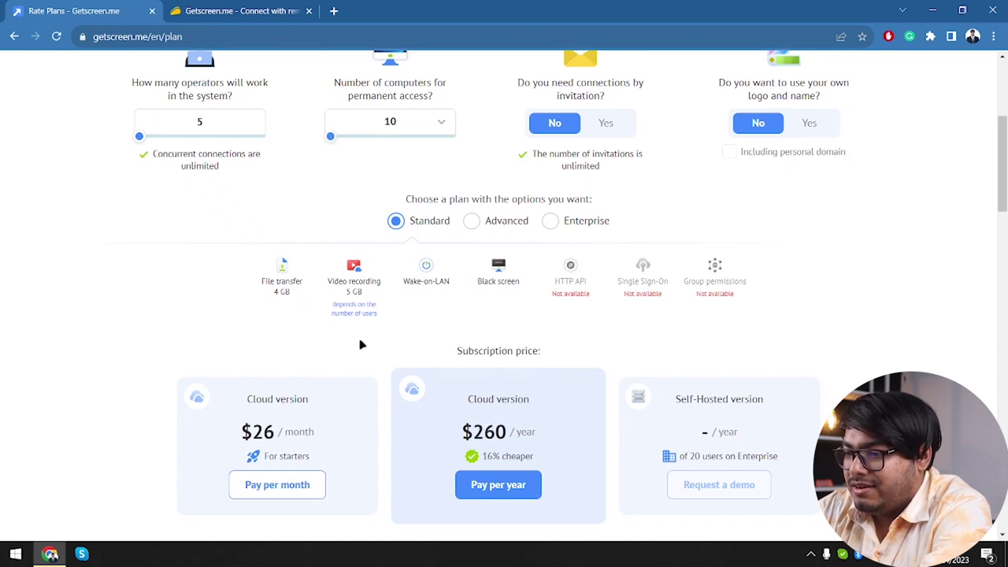
{"action": "left_click", "coordinate": [241, 10]}
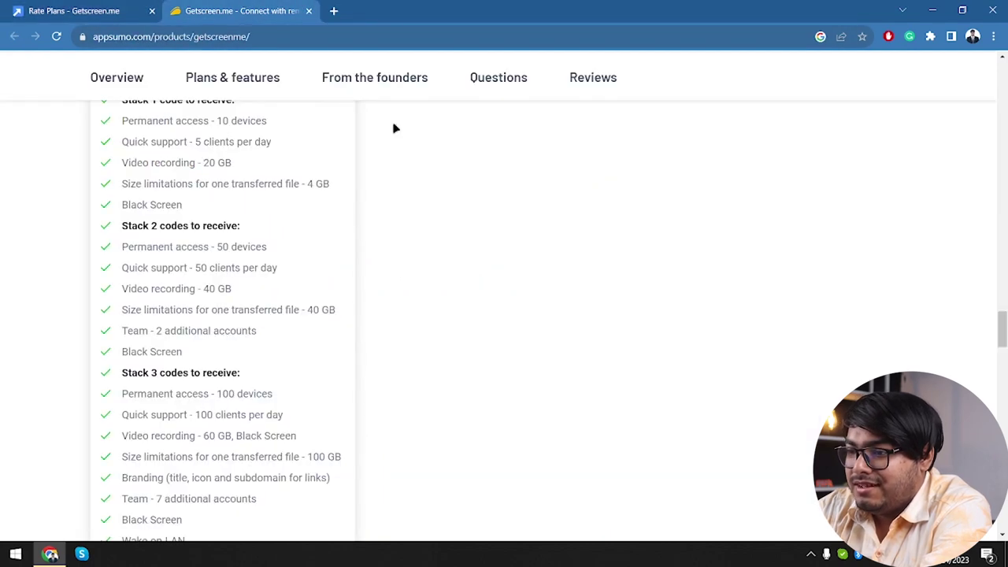
{"action": "left_click", "coordinate": [138, 5]}
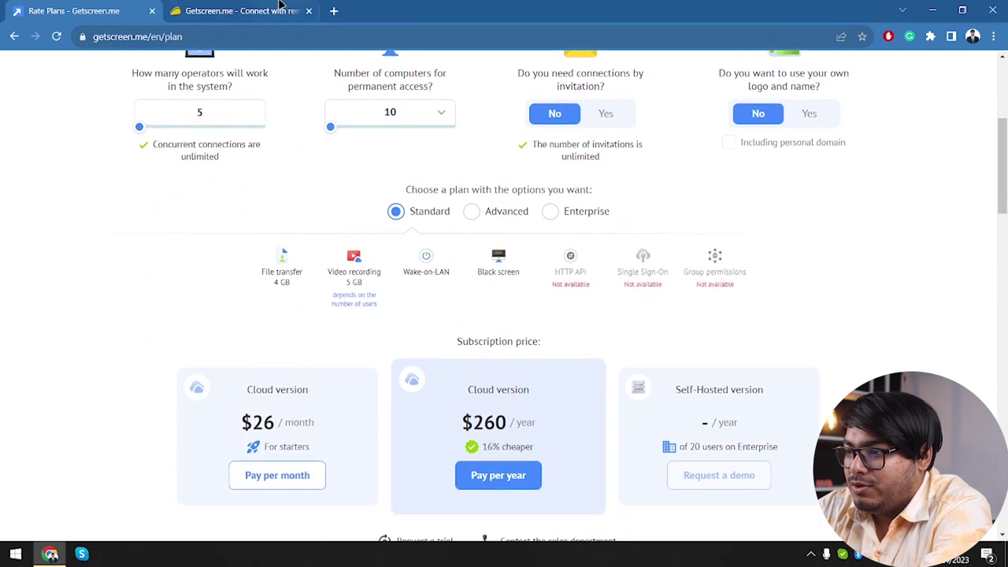
{"action": "left_click", "coordinate": [219, 7]}
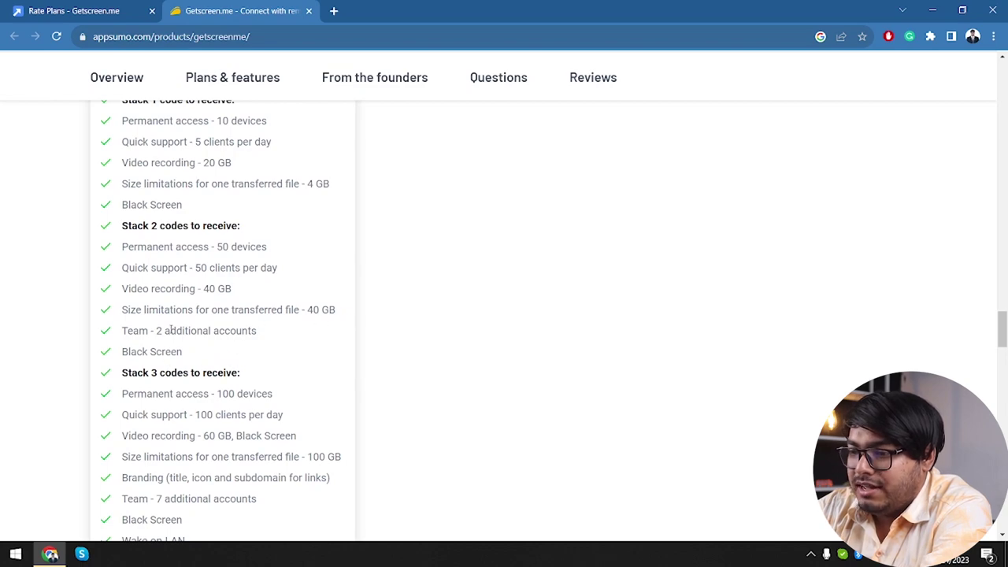
{"action": "key", "text": "ctrl+shift+Tab"}
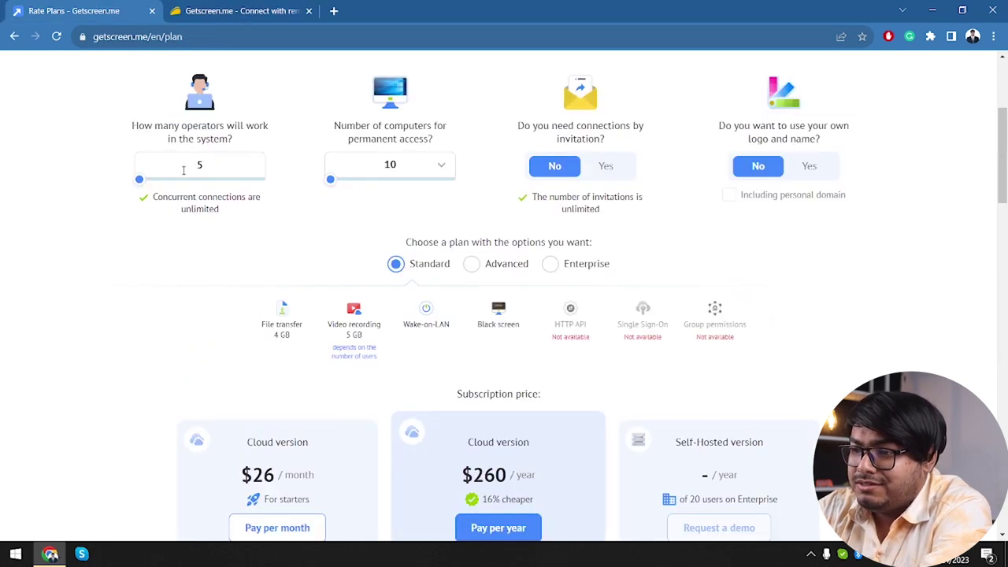
{"action": "scroll", "coordinate": [183, 170], "scroll_direction": "up", "scroll_amount": 1}
{"action": "scroll", "coordinate": [194, 134], "scroll_direction": "down", "scroll_amount": 2}
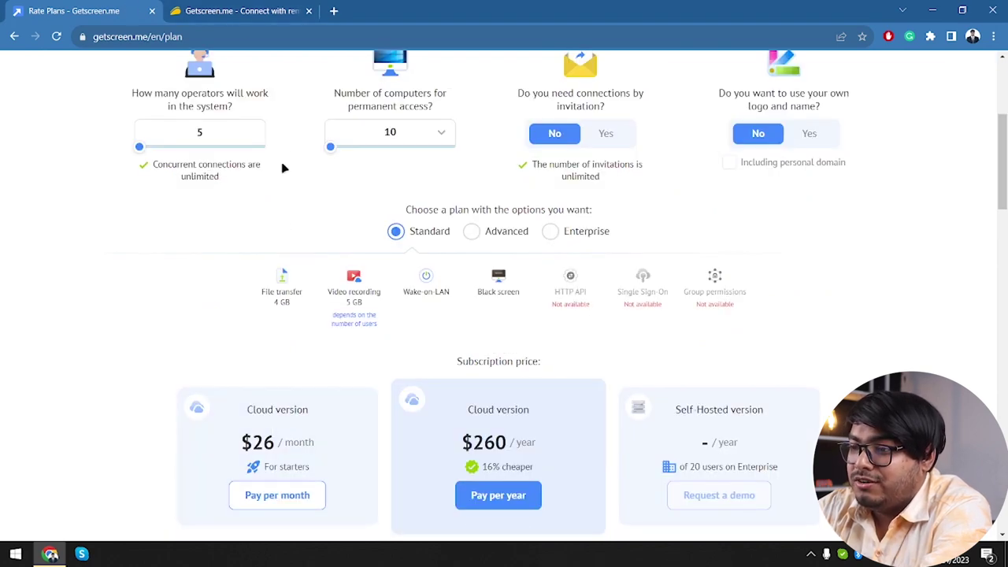
{"action": "key", "text": "ctrl+Tab"}
{"action": "scroll", "coordinate": [220, 224], "scroll_direction": "up", "scroll_amount": 4}
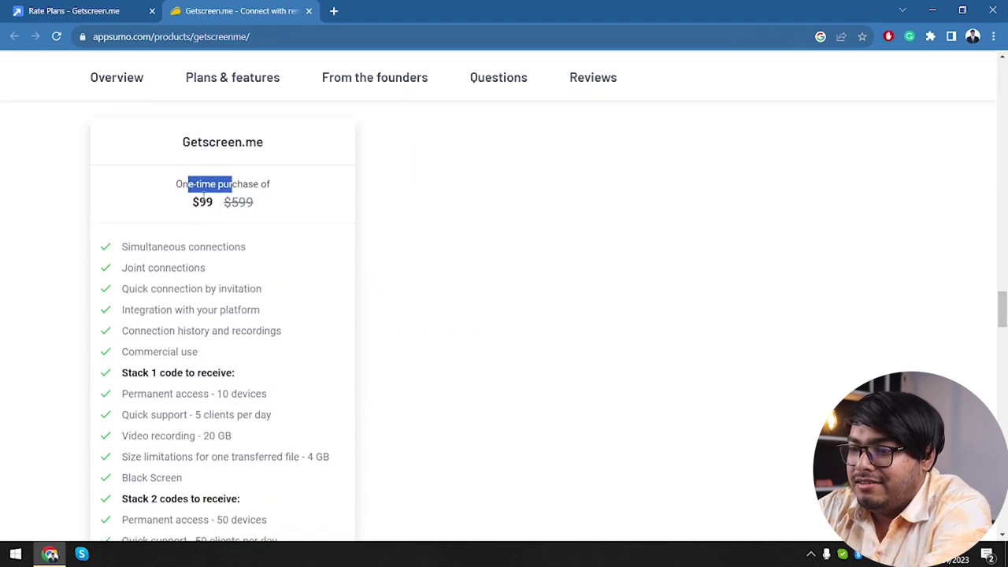
{"action": "left_click", "coordinate": [203, 196]}
{"action": "scroll", "coordinate": [198, 263], "scroll_direction": "down", "scroll_amount": 1}
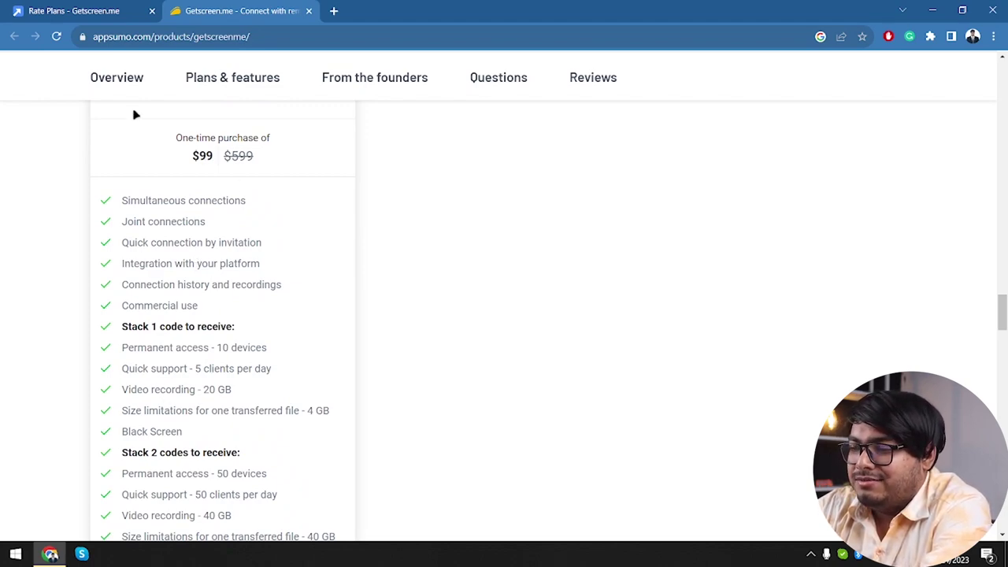
{"action": "left_click", "coordinate": [74, 10]}
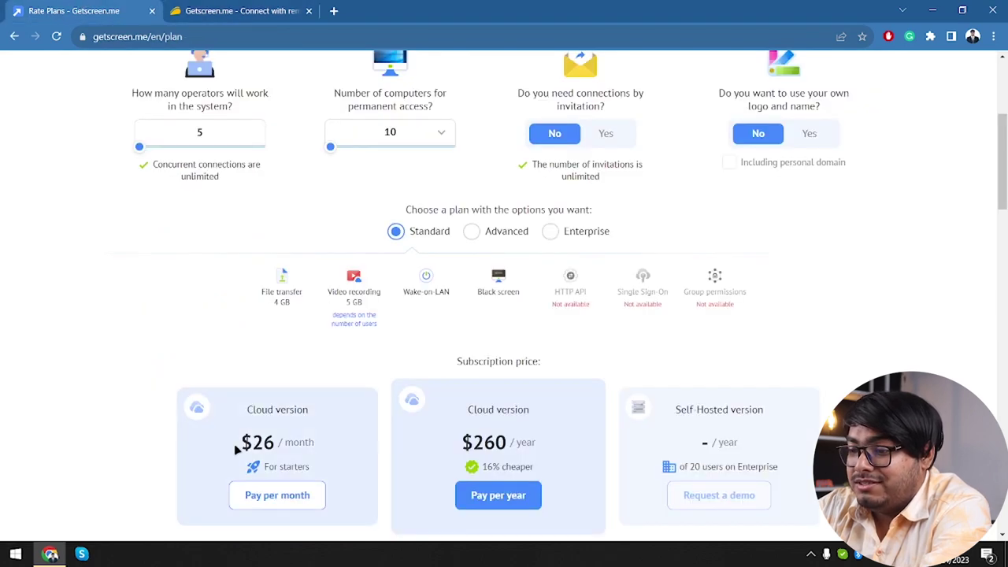
{"action": "scroll", "coordinate": [295, 429], "scroll_direction": "down", "scroll_amount": 1}
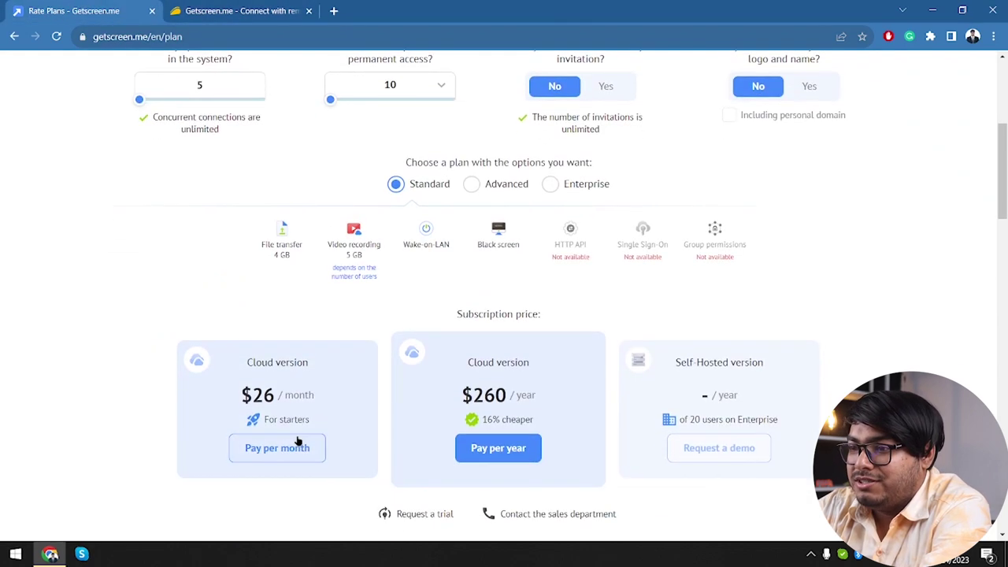
{"action": "left_click", "coordinate": [252, 8]}
{"action": "scroll", "coordinate": [202, 234], "scroll_direction": "down", "scroll_amount": 2}
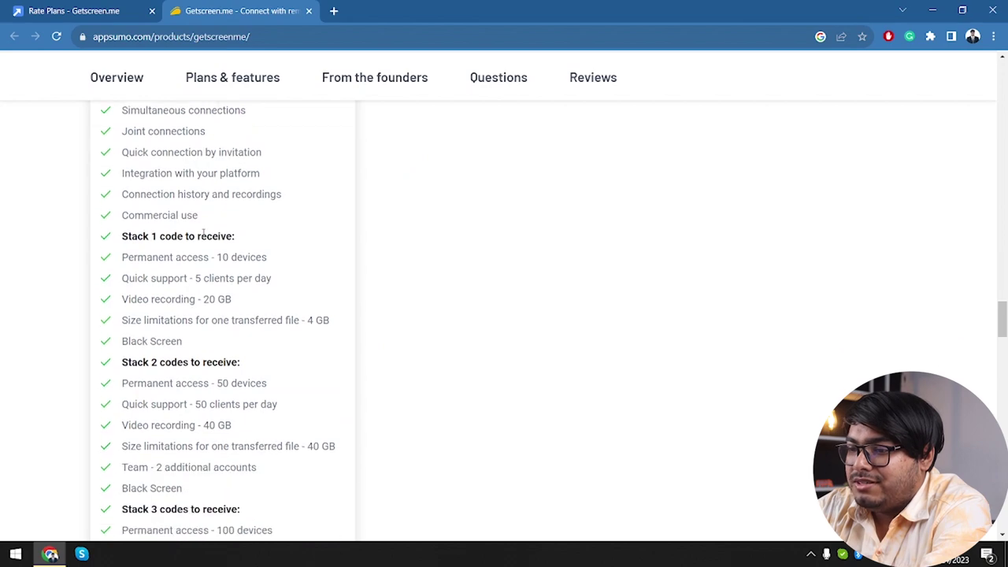
- Scroll through the AppSumo Getscreen.me deal page
{"action": "scroll", "coordinate": [203, 287], "scroll_direction": "down", "scroll_amount": 1}
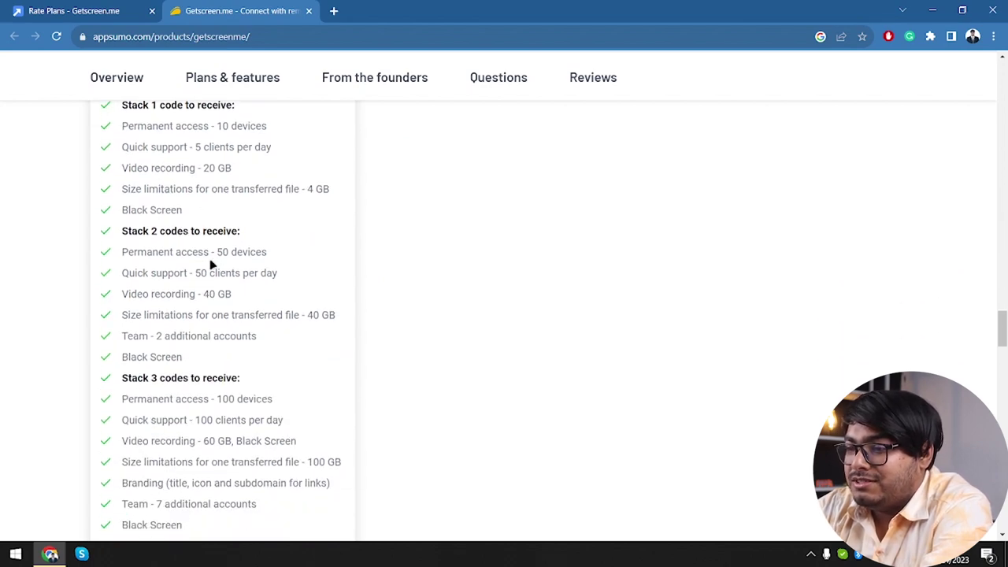
{"action": "scroll", "coordinate": [210, 263], "scroll_direction": "up", "scroll_amount": 1}
{"action": "scroll", "coordinate": [210, 263], "scroll_direction": "up", "scroll_amount": 3}
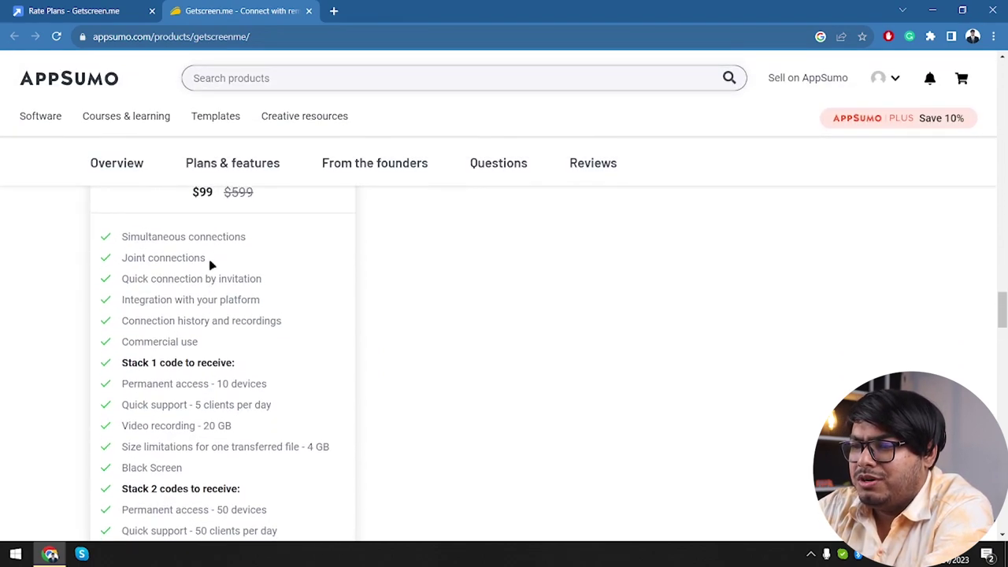
{"action": "scroll", "coordinate": [211, 263], "scroll_direction": "down", "scroll_amount": 1}
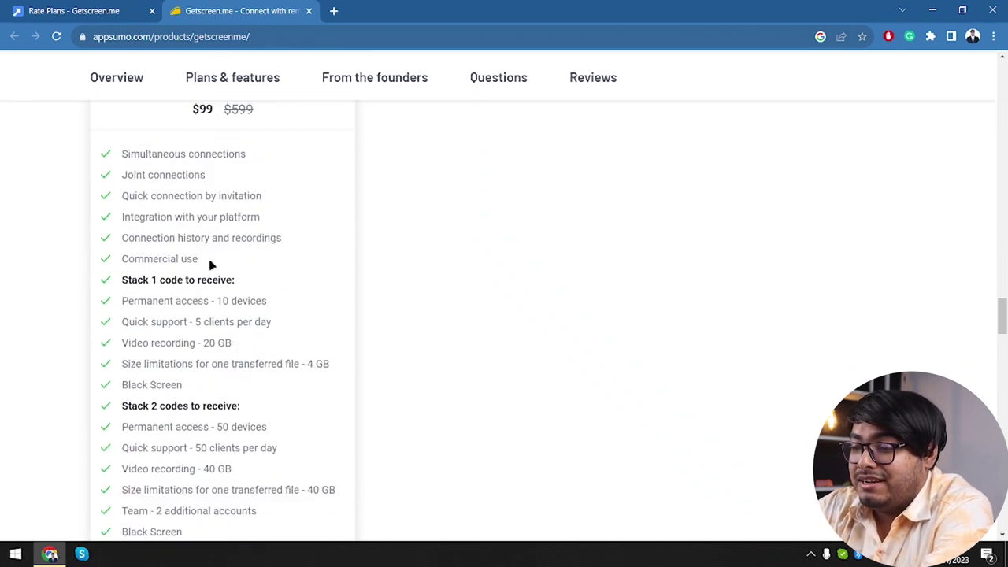
{"action": "scroll", "coordinate": [209, 263], "scroll_direction": "down", "scroll_amount": 1}
{"action": "scroll", "coordinate": [209, 263], "scroll_direction": "down", "scroll_amount": 1}
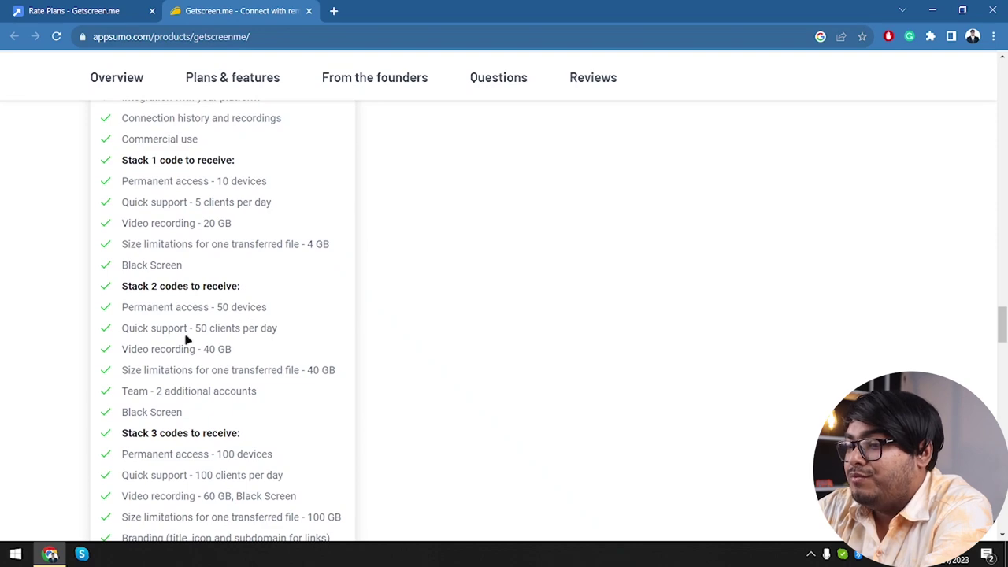
- Lower the operators slider from 50 to 2, making Standard $15/month or $150/year
{"action": "left_click", "coordinate": [90, 10]}
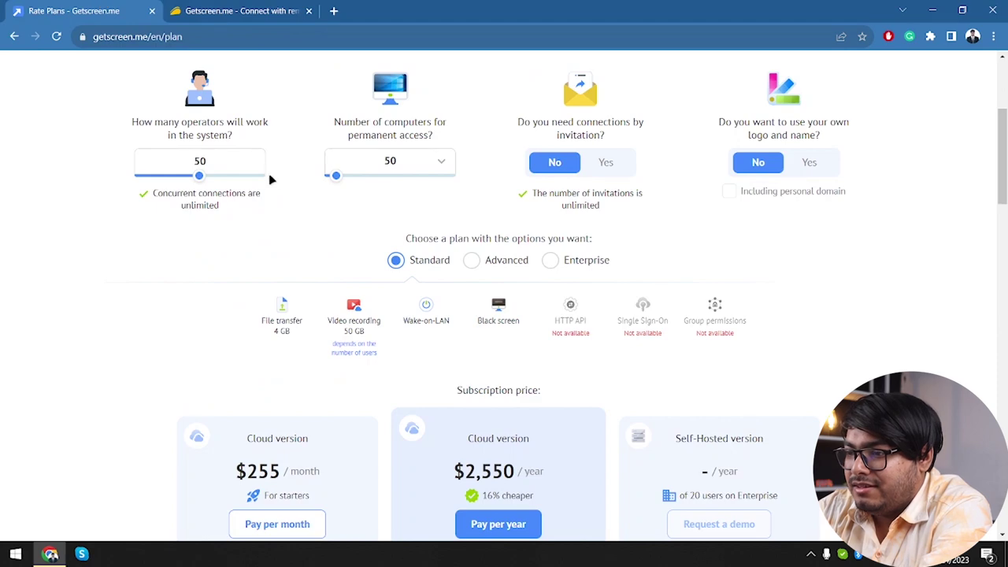
{"action": "scroll", "coordinate": [261, 284], "scroll_direction": "down", "scroll_amount": 1}
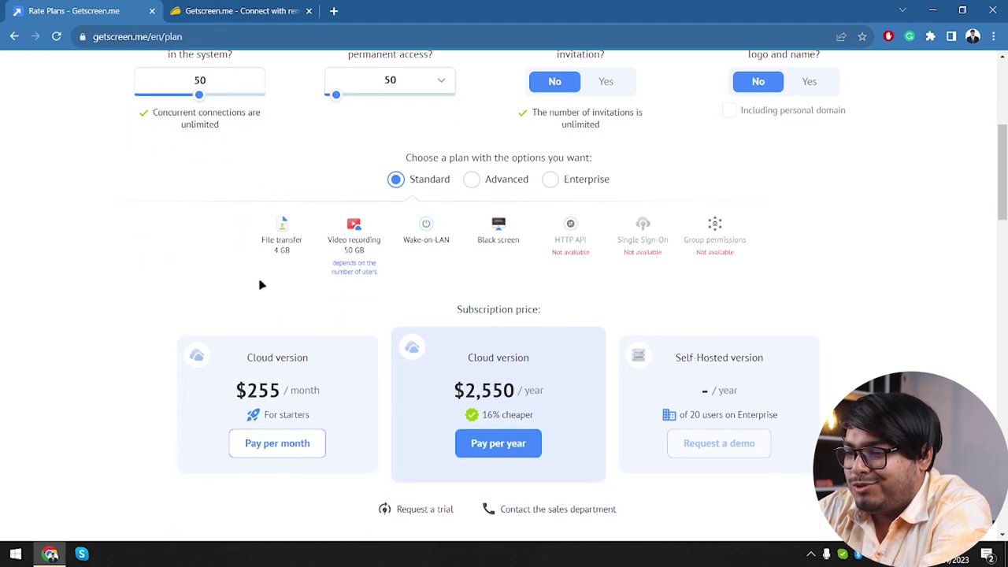
{"action": "scroll", "coordinate": [228, 155], "scroll_direction": "up", "scroll_amount": 1}
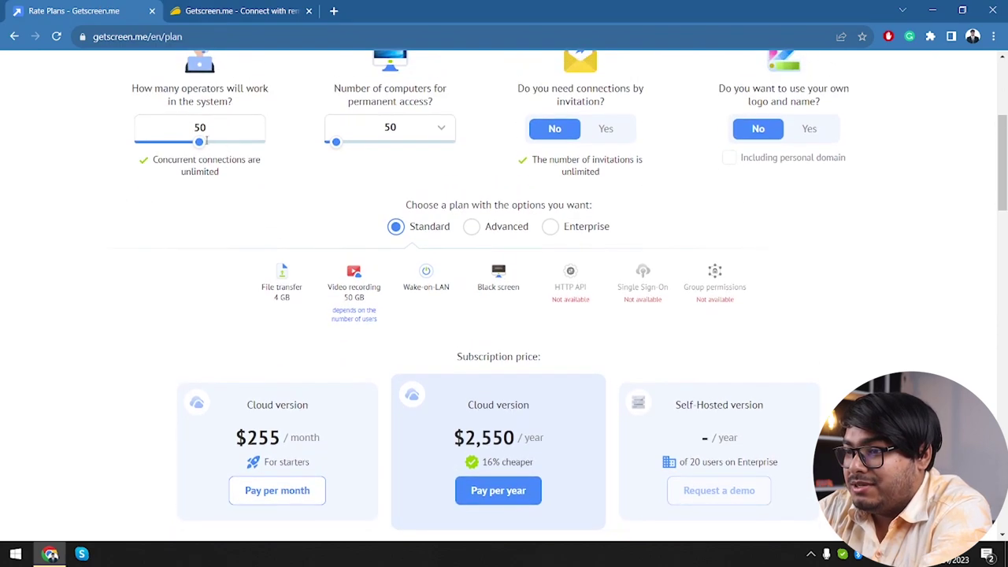
{"action": "left_click_drag", "start_coordinate": [209, 139], "coordinate": [165, 149]}
{"action": "left_click", "coordinate": [213, 136]}
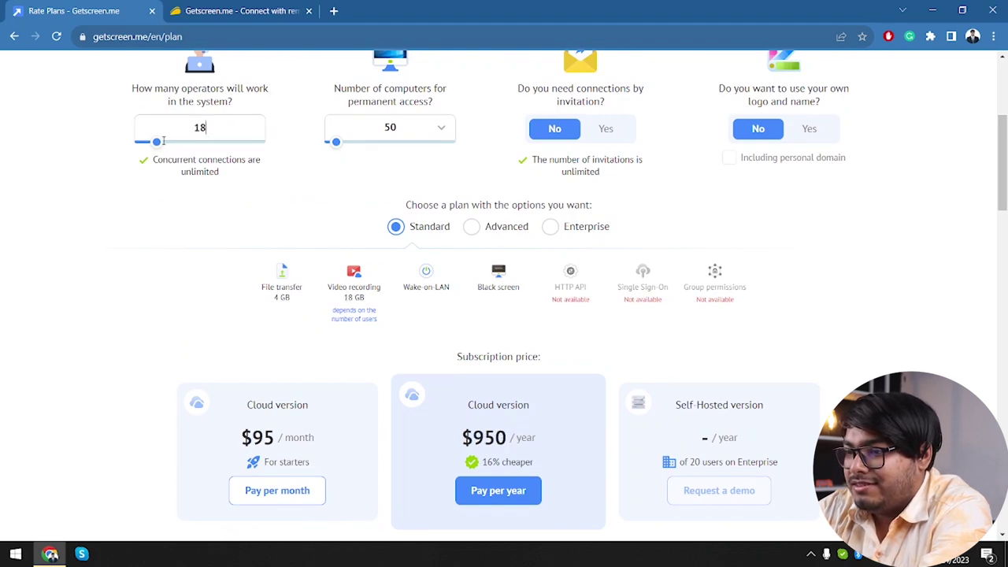
{"action": "left_click_drag", "start_coordinate": [157, 142], "coordinate": [139, 141]}
- Check the AppSumo 'Team - 2 additional accounts' feature, then go back to pricing
{"action": "left_click", "coordinate": [237, 11]}
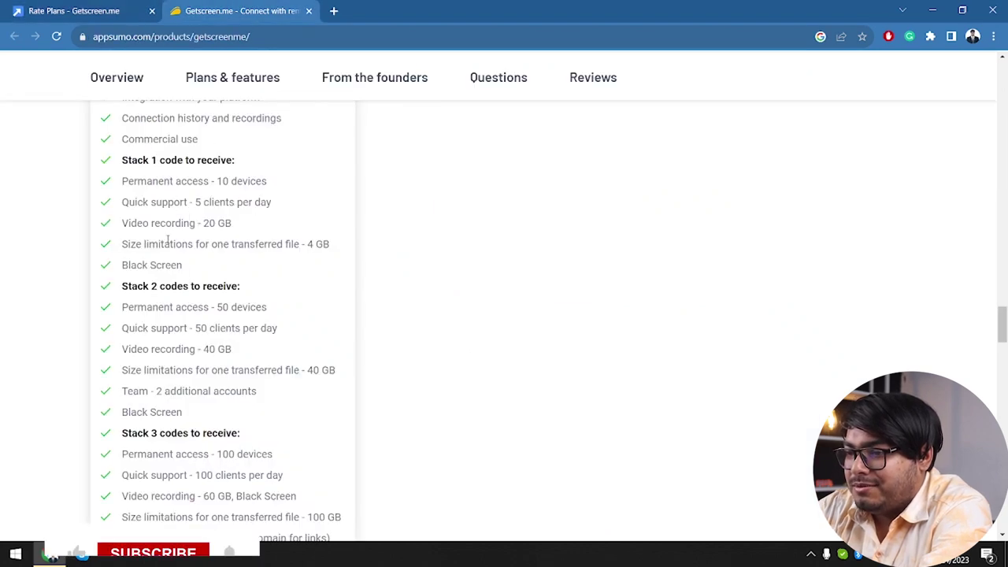
{"action": "left_click_drag", "start_coordinate": [130, 396], "coordinate": [210, 393]}
{"action": "left_click", "coordinate": [147, 171]}
{"action": "left_click", "coordinate": [108, 10]}
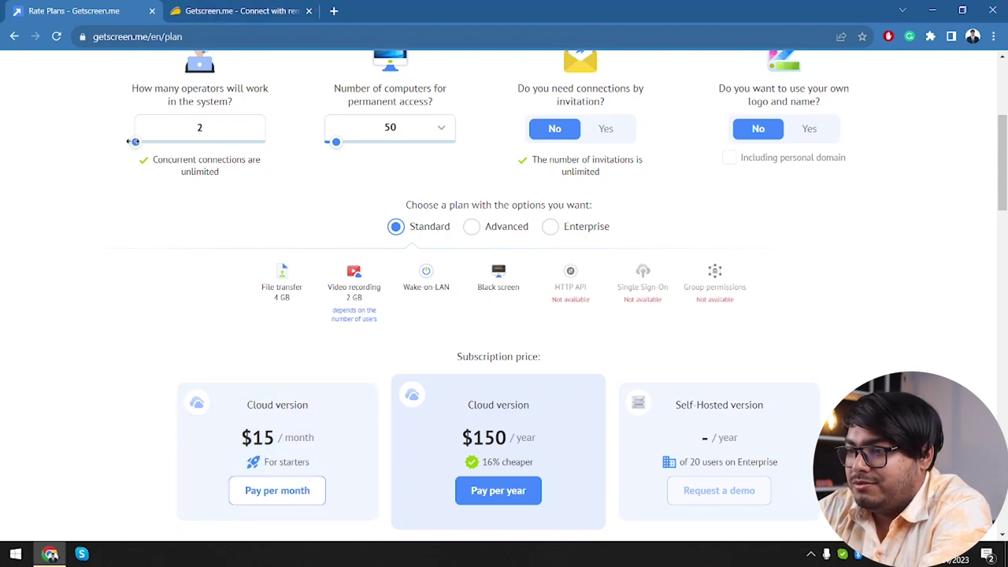
- Try 46 and then 7 operators on the slider, comparing against the AppSumo deal
{"action": "left_click", "coordinate": [193, 142]}
{"action": "scroll", "coordinate": [194, 146], "scroll_direction": "up", "scroll_amount": 1}
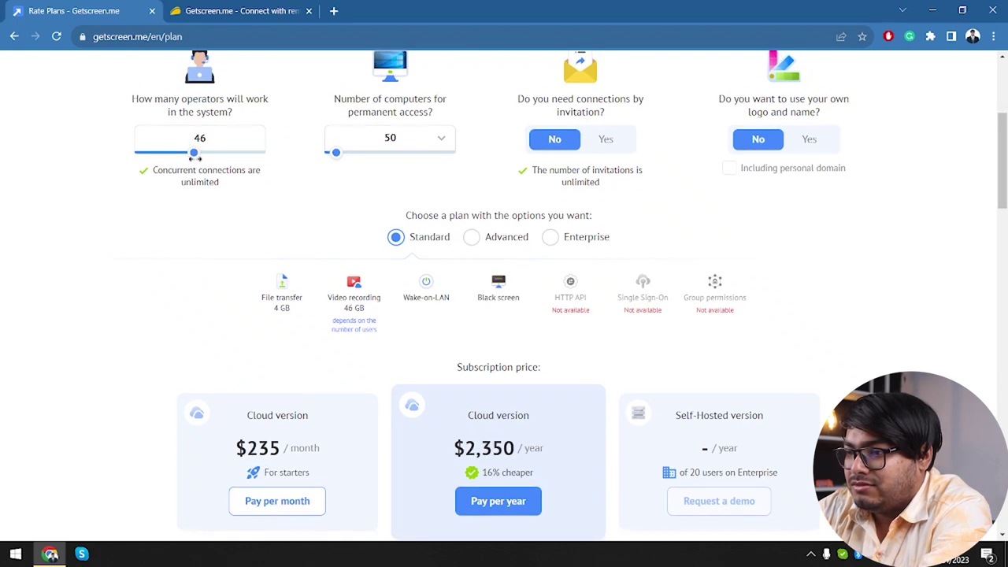
{"action": "left_click", "coordinate": [229, 12]}
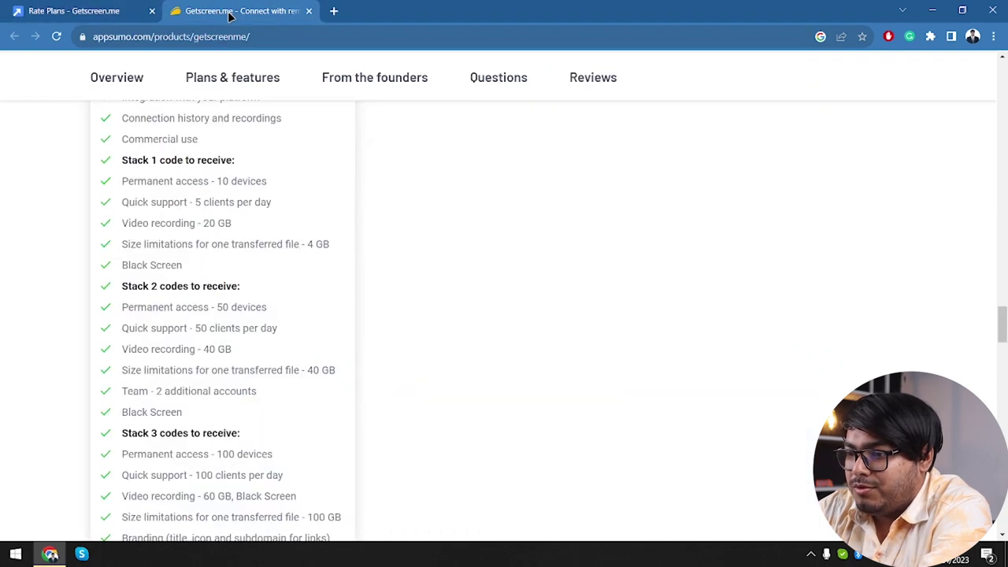
{"action": "left_click", "coordinate": [88, 6]}
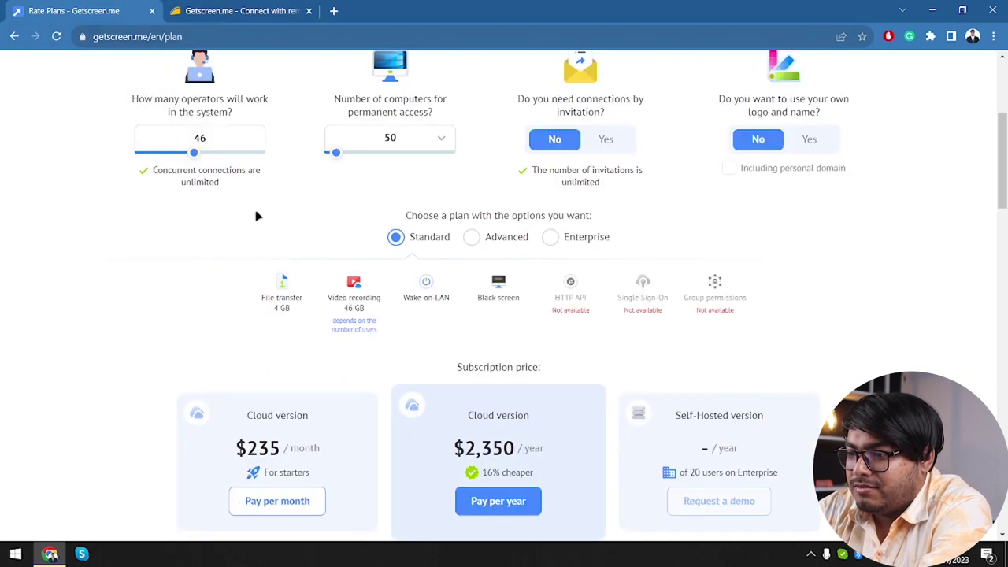
{"action": "left_click_drag", "start_coordinate": [195, 150], "coordinate": [138, 153]}
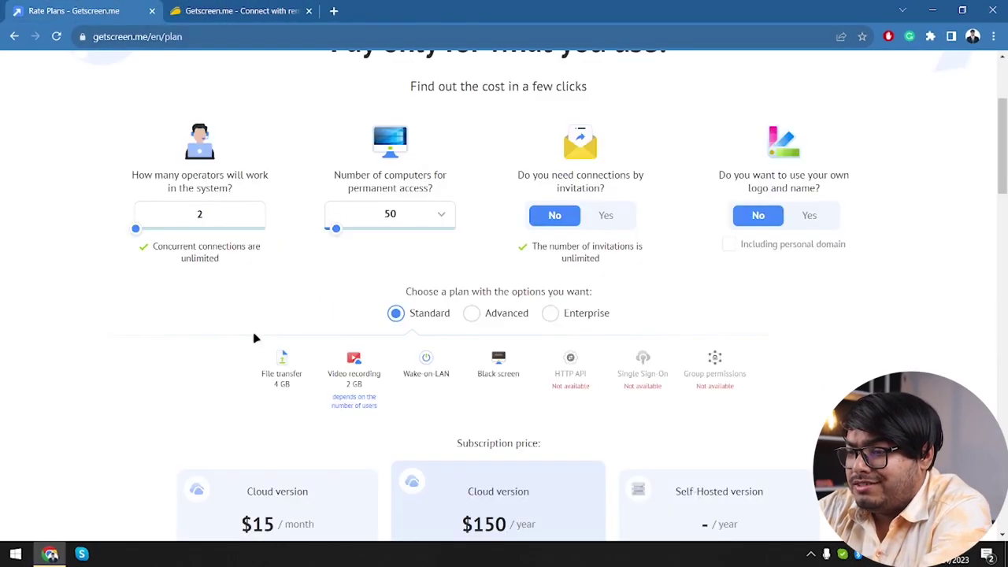
{"action": "scroll", "coordinate": [253, 339], "scroll_direction": "down", "scroll_amount": 2}
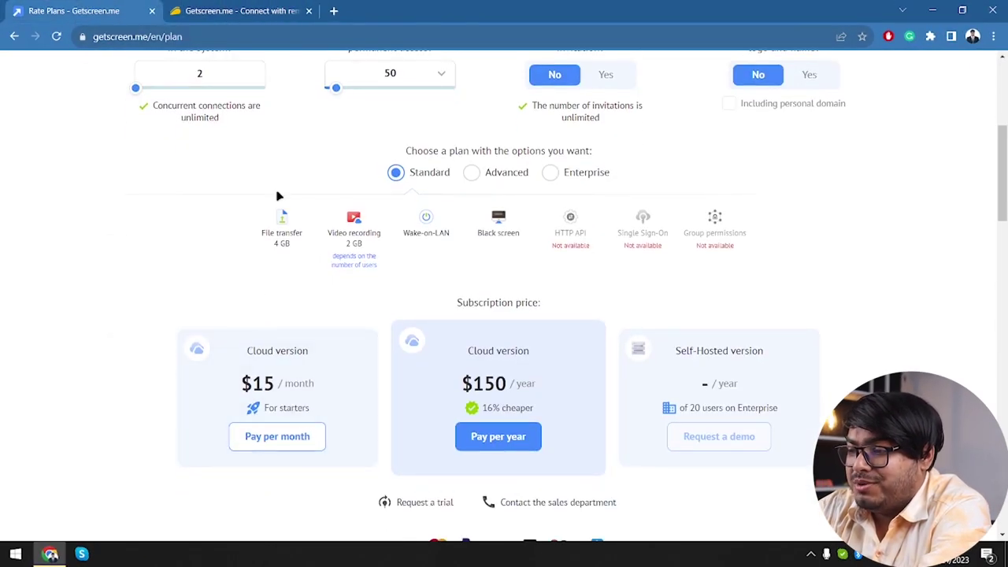
{"action": "scroll", "coordinate": [235, 268], "scroll_direction": "down", "scroll_amount": 2}
- Select the Advanced plan, priced at $23.5/month or $235/year for 2 operators
{"action": "left_click", "coordinate": [223, 12]}
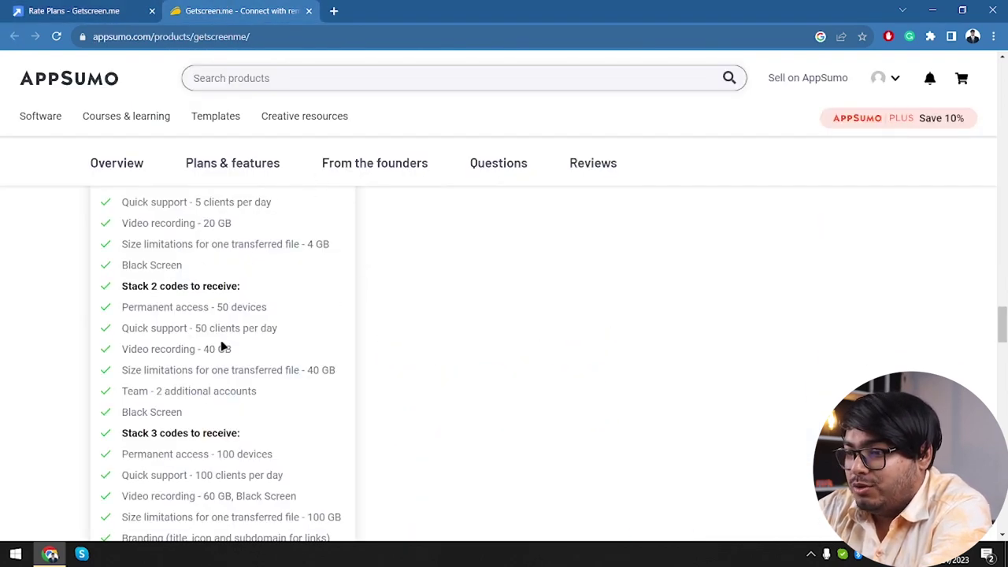
{"action": "left_click", "coordinate": [100, 6]}
{"action": "scroll", "coordinate": [234, 148], "scroll_direction": "up", "scroll_amount": 3}
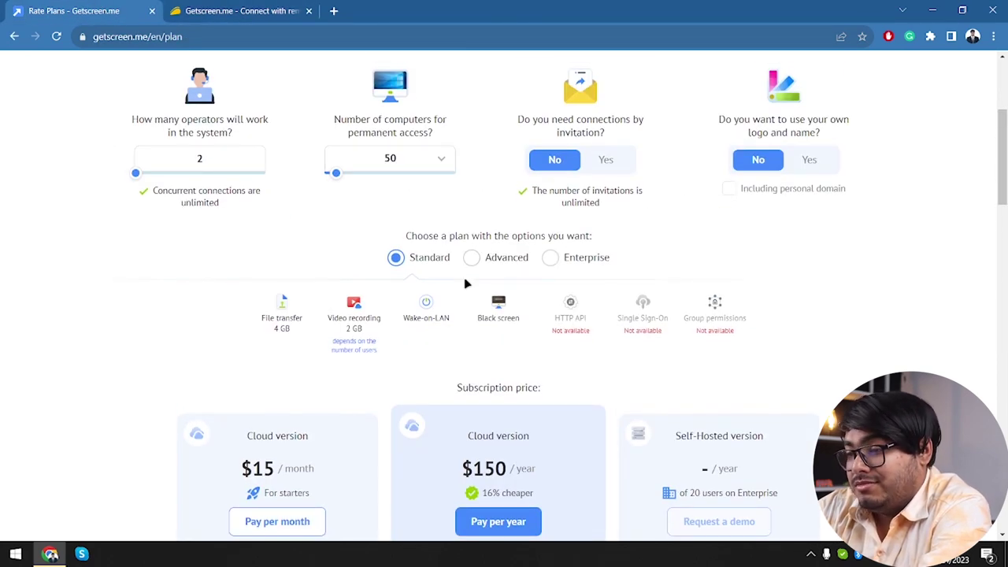
{"action": "left_click", "coordinate": [471, 260]}
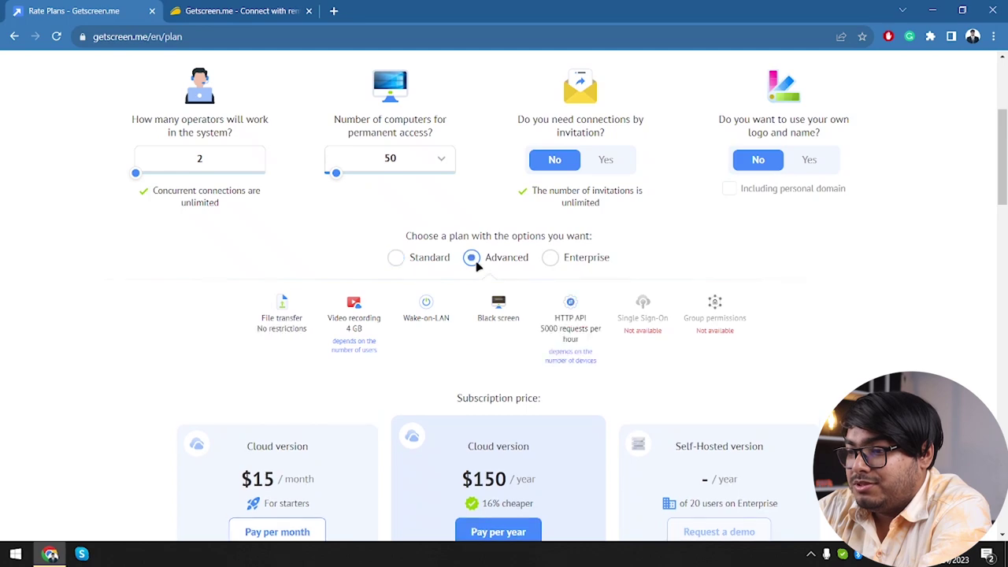
- Choose Enterprise ($30/month, $300/year), glance at AppSumo's stack list, and come back
{"action": "left_click", "coordinate": [550, 258]}
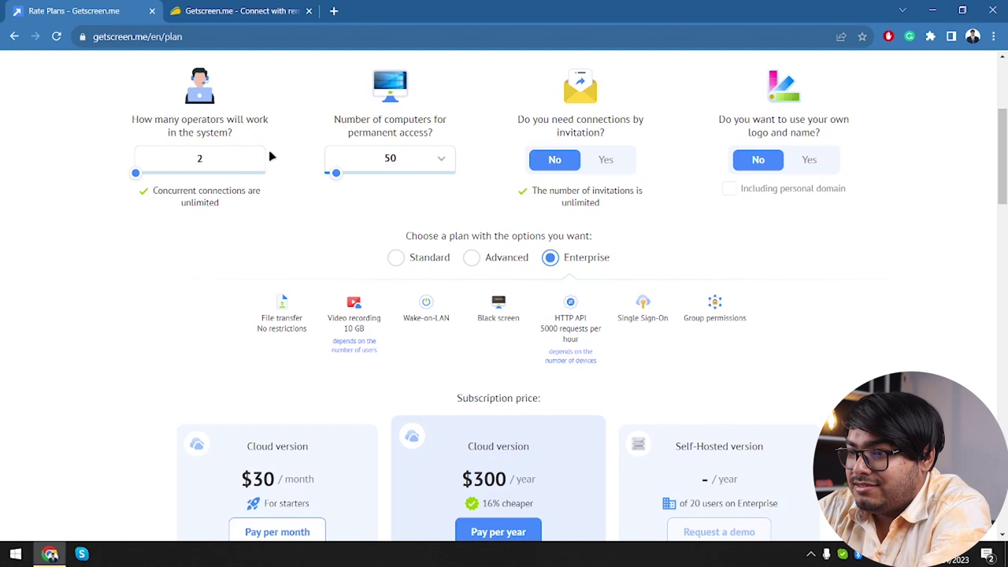
{"action": "left_click", "coordinate": [237, 11]}
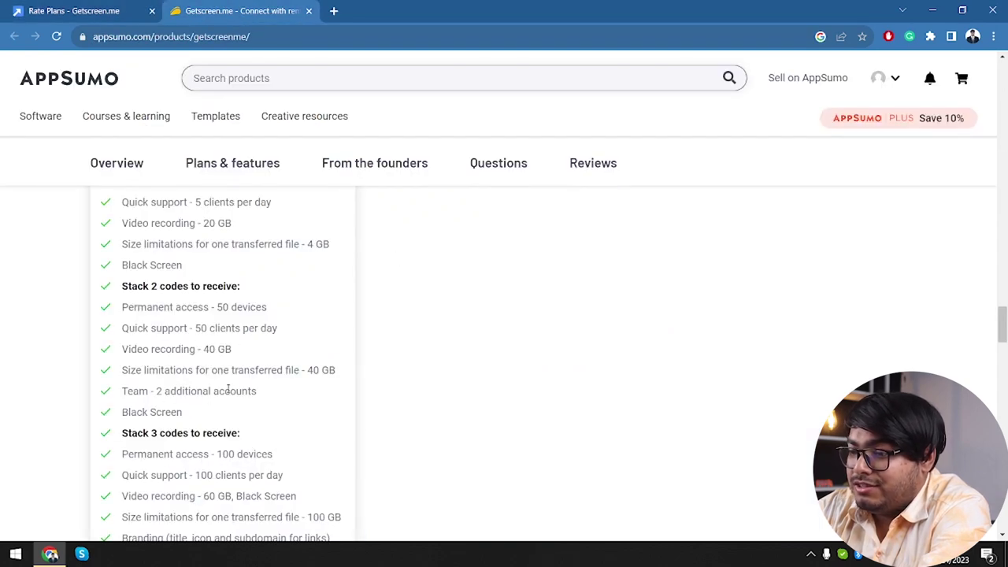
{"action": "scroll", "coordinate": [244, 377], "scroll_direction": "down", "scroll_amount": 2}
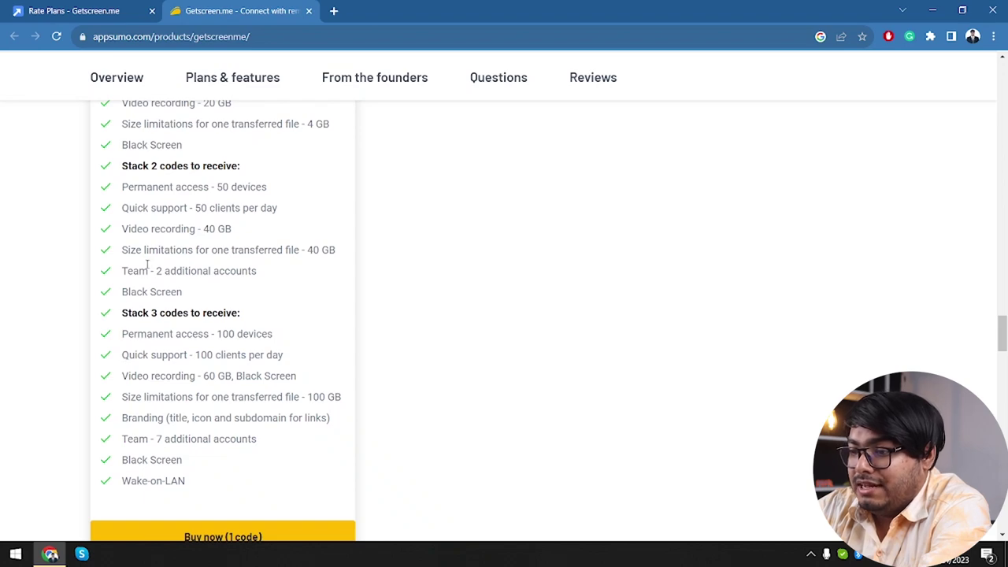
{"action": "key", "text": "ctrl+shift+Tab"}
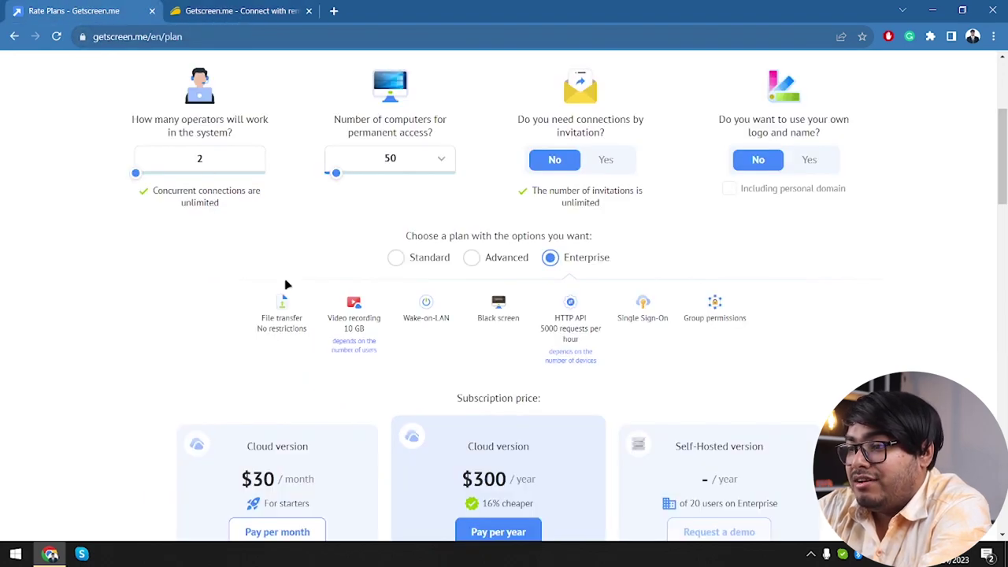
- Scroll up to AppSumo's Plans & features, then go back to the Rate Plans tab
{"action": "scroll", "coordinate": [285, 285], "scroll_direction": "up", "scroll_amount": 1}
{"action": "scroll", "coordinate": [285, 285], "scroll_direction": "up", "scroll_amount": 2}
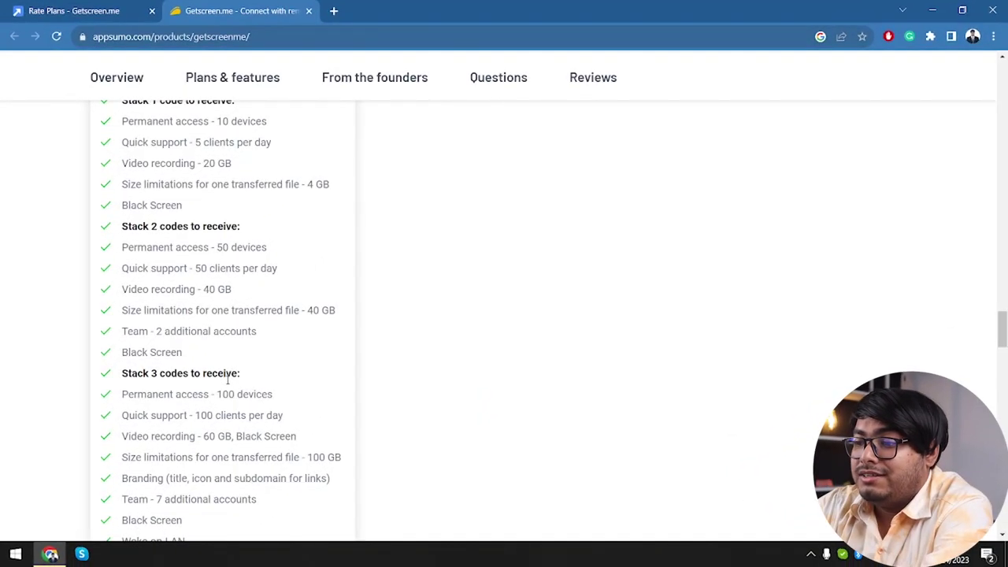
{"action": "scroll", "coordinate": [282, 204], "scroll_direction": "up", "scroll_amount": 10}
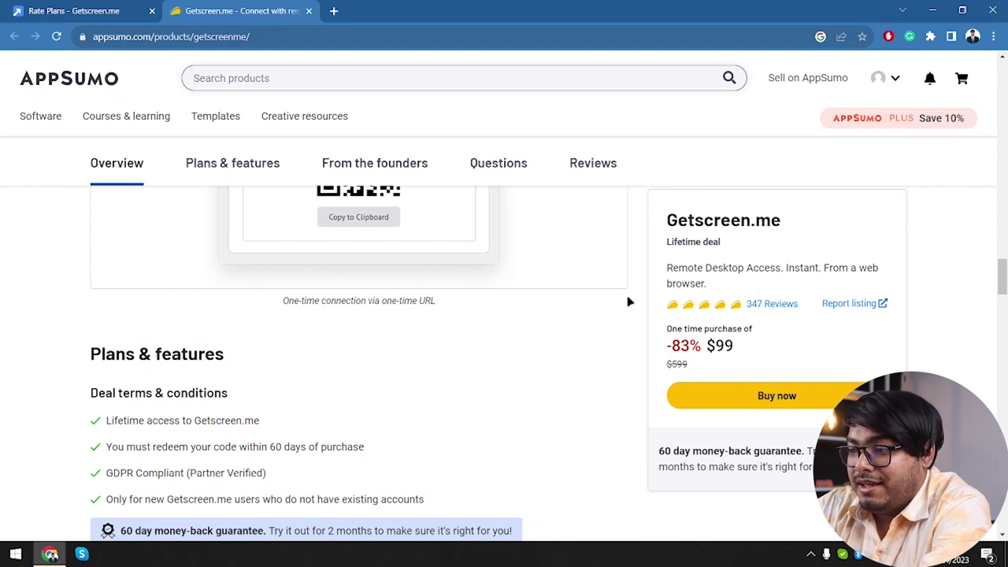
{"action": "left_click", "coordinate": [110, 8]}
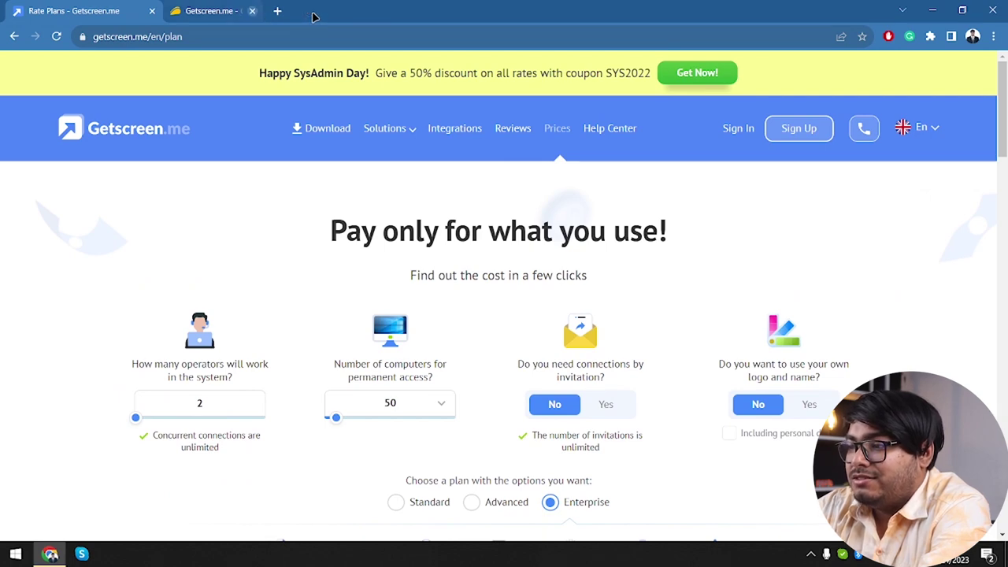
- Close the AppSumo tab, sign in to the dashboard, and open Quick Support
{"action": "left_click", "coordinate": [309, 10]}
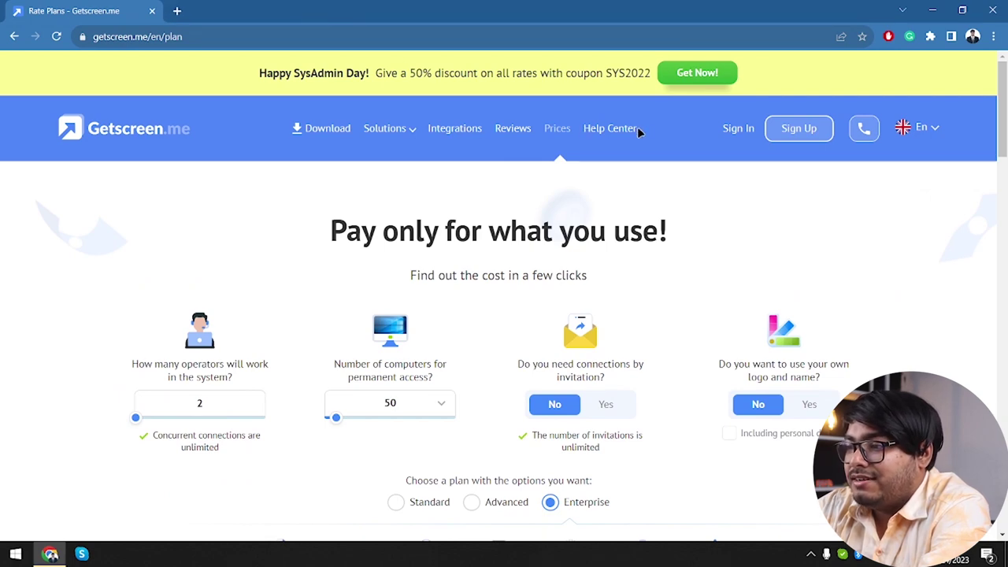
{"action": "left_click", "coordinate": [736, 128]}
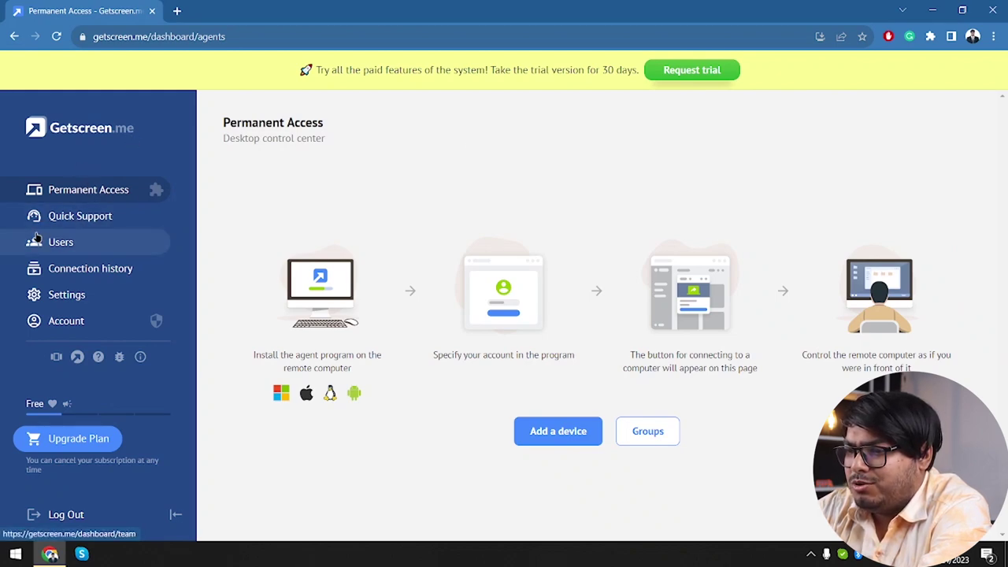
{"action": "left_click", "coordinate": [67, 225]}
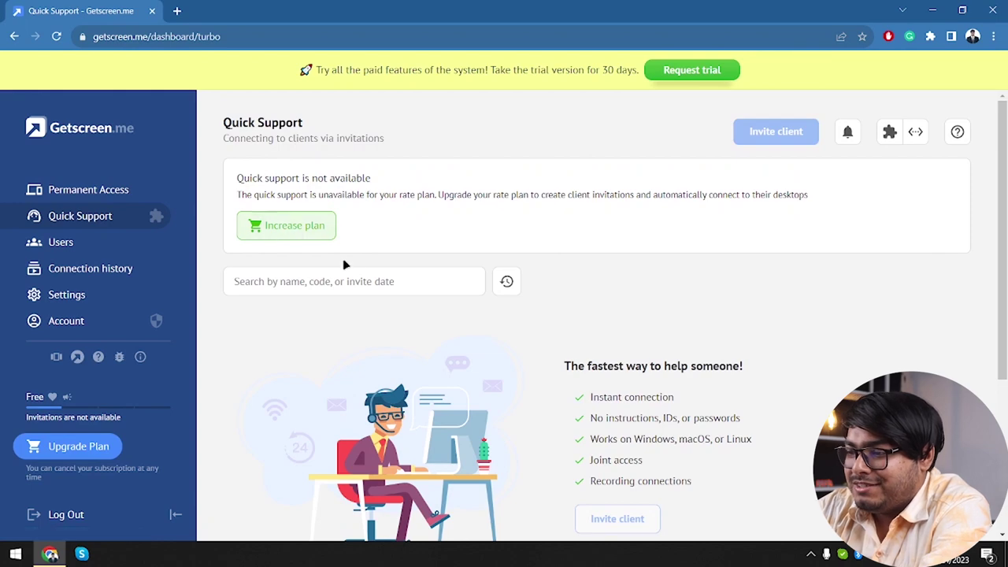
{"action": "scroll", "coordinate": [350, 264], "scroll_direction": "down", "scroll_amount": 1}
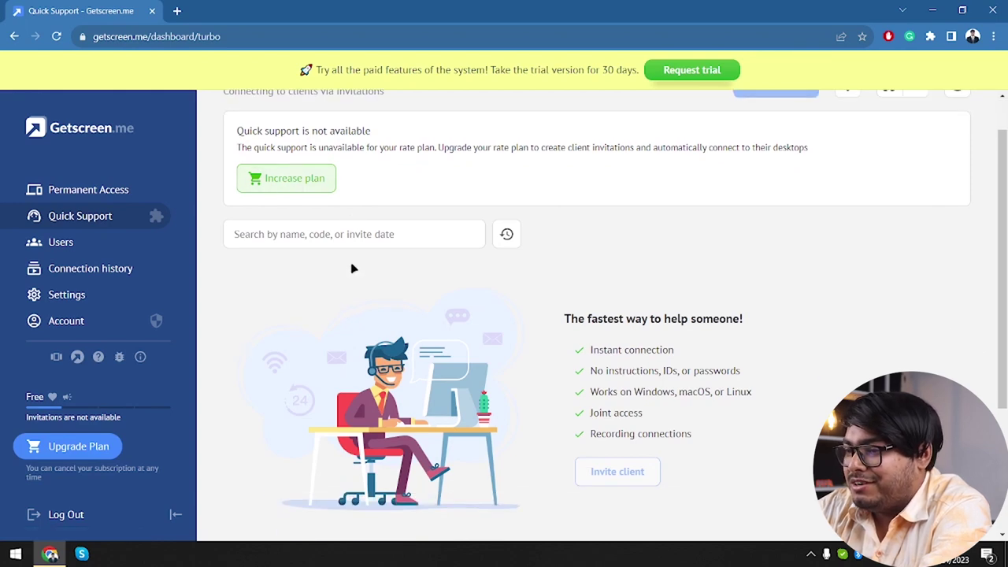
- Visit the Users and Connection history sections, then go to Permanent Access
{"action": "left_click", "coordinate": [61, 242]}
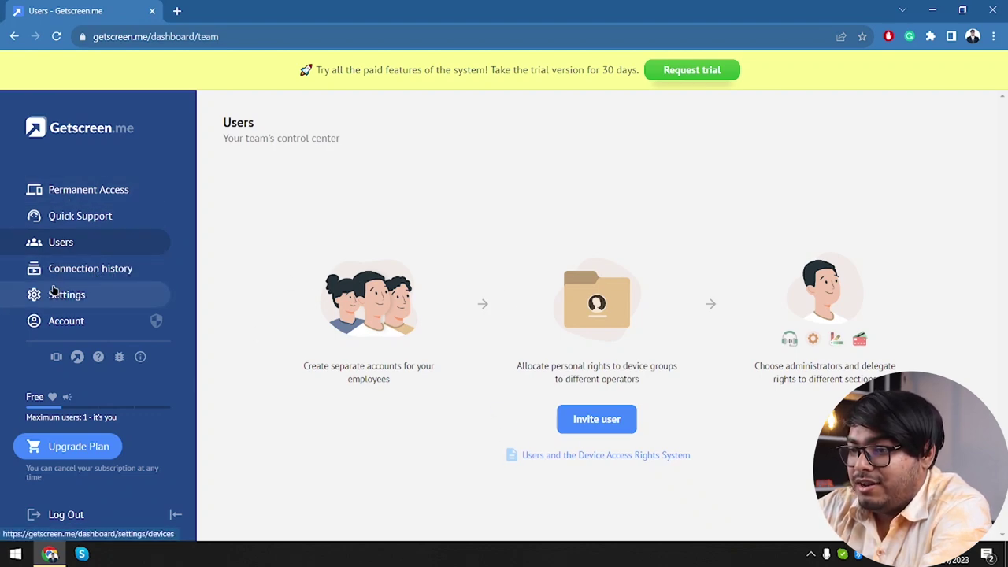
{"action": "left_click", "coordinate": [112, 268]}
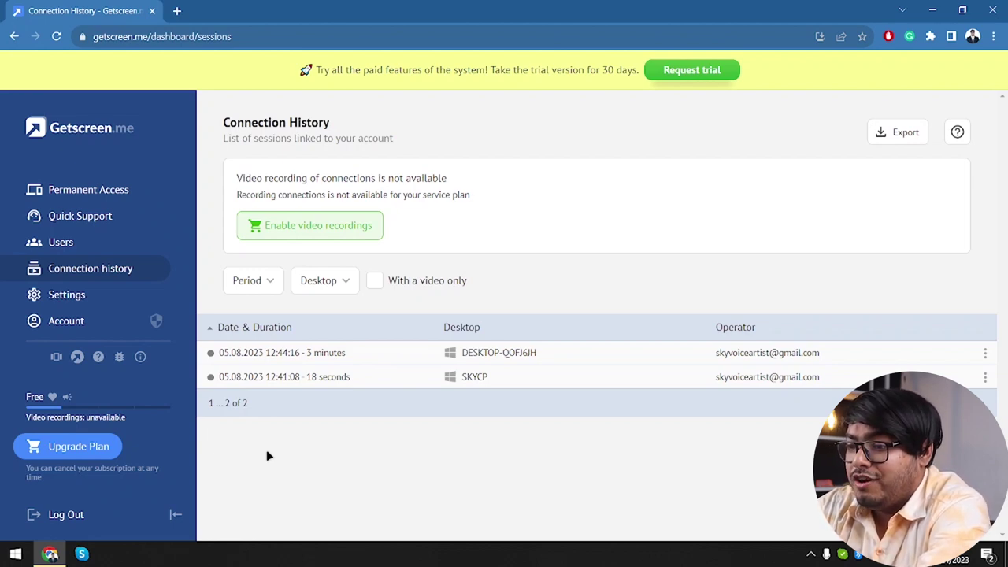
{"action": "mouse_move", "coordinate": [332, 353]}
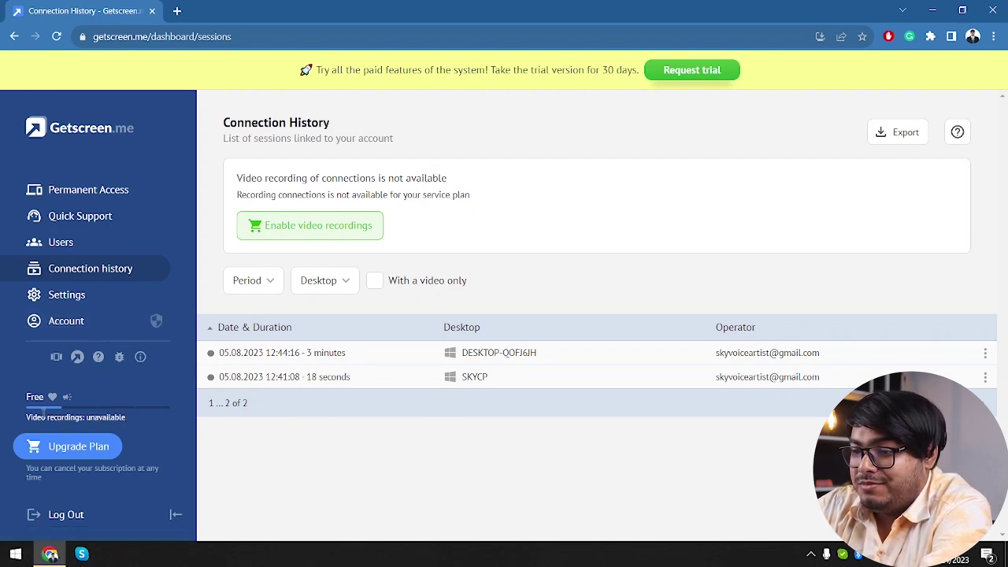
{"action": "left_click", "coordinate": [89, 188]}
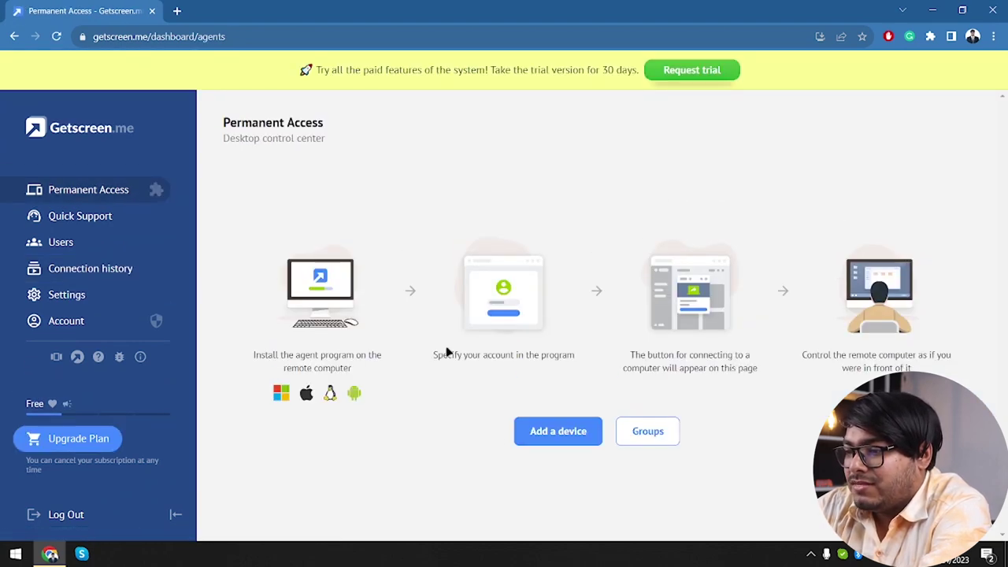
- Add a device and download the Windows Binary 64-bit (.exe) agent, keeping automatic sign-in on
{"action": "left_click", "coordinate": [558, 441]}
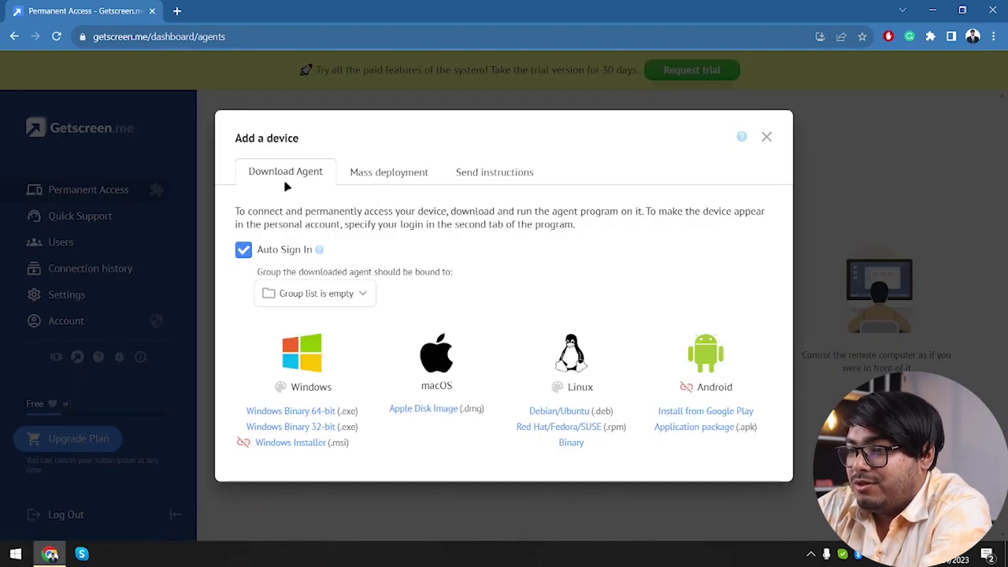
{"action": "left_click", "coordinate": [240, 253]}
{"action": "left_click", "coordinate": [241, 254]}
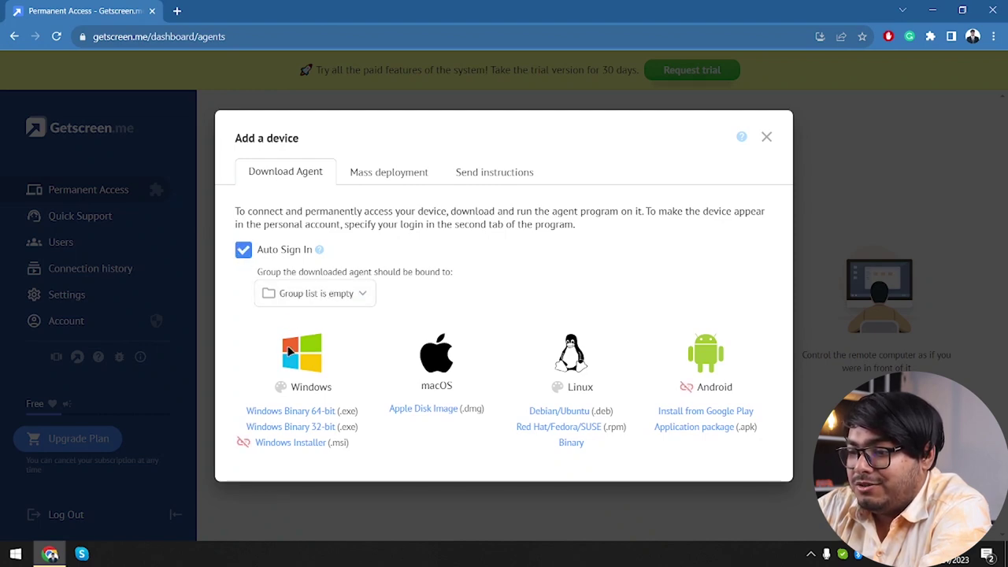
{"action": "mouse_move", "coordinate": [243, 442]}
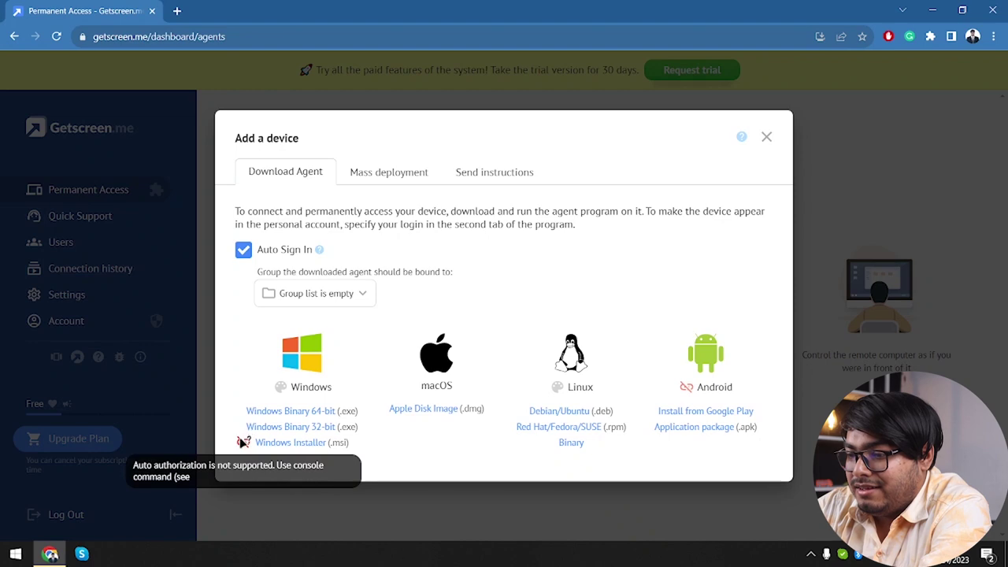
{"action": "left_click", "coordinate": [295, 412]}
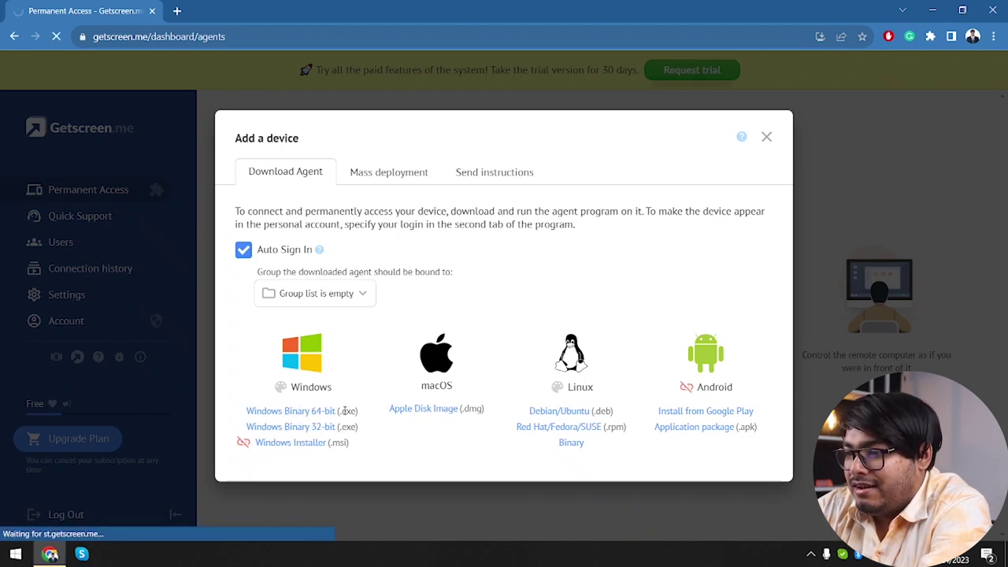
- Close the Add a device dialog and check the agent download in the downloads list
{"action": "left_click", "coordinate": [766, 138]}
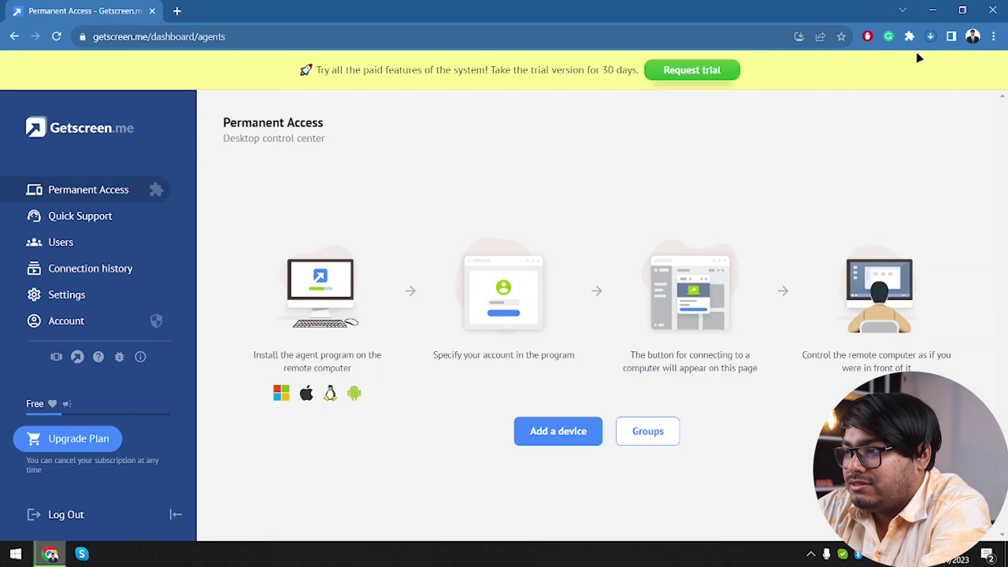
{"action": "left_click", "coordinate": [930, 36]}
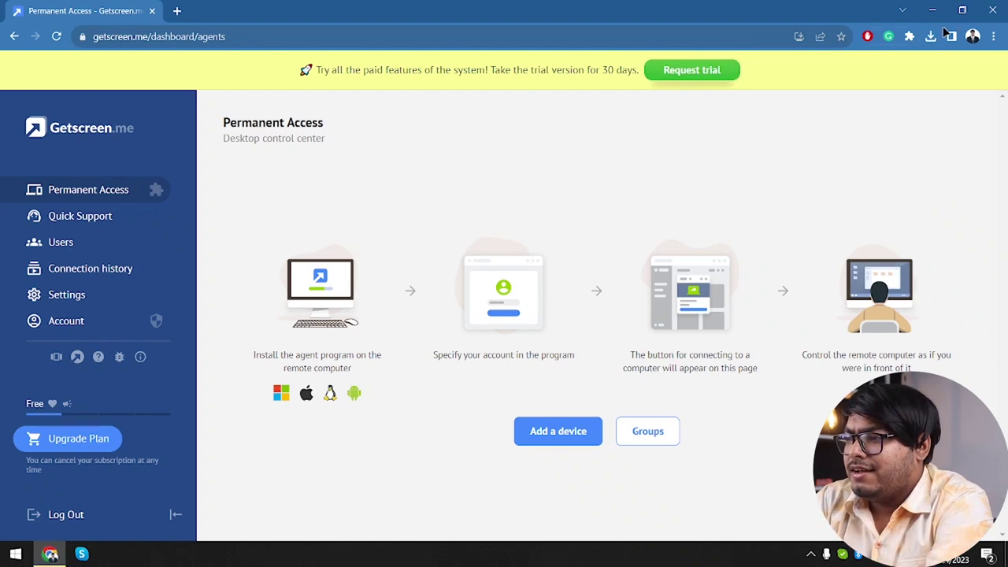
{"action": "left_click", "coordinate": [930, 36]}
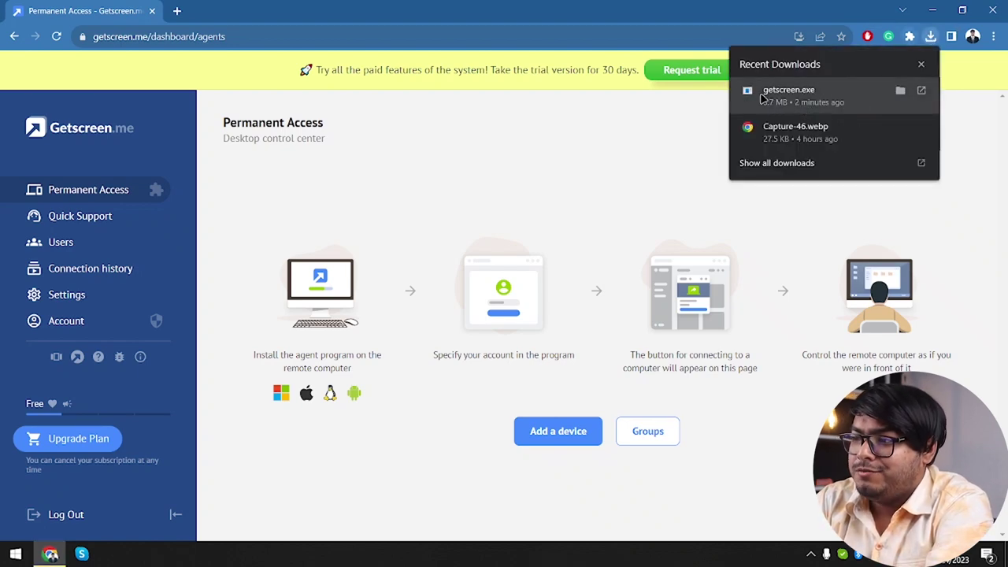
{"action": "left_click", "coordinate": [518, 185]}
- Review the Mass deployment and Send instructions options for adding a device, then close
{"action": "left_click", "coordinate": [555, 423]}
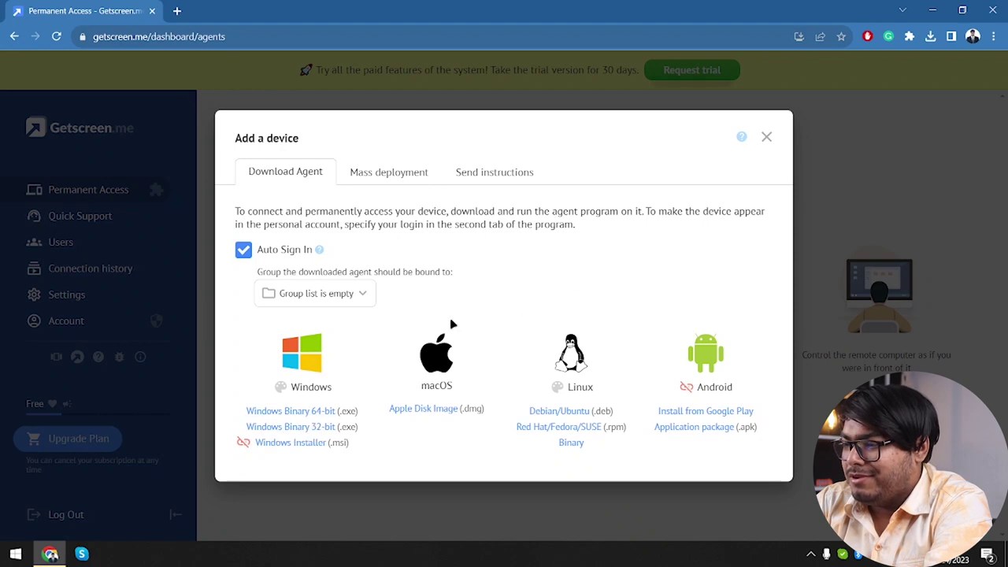
{"action": "left_click", "coordinate": [416, 170]}
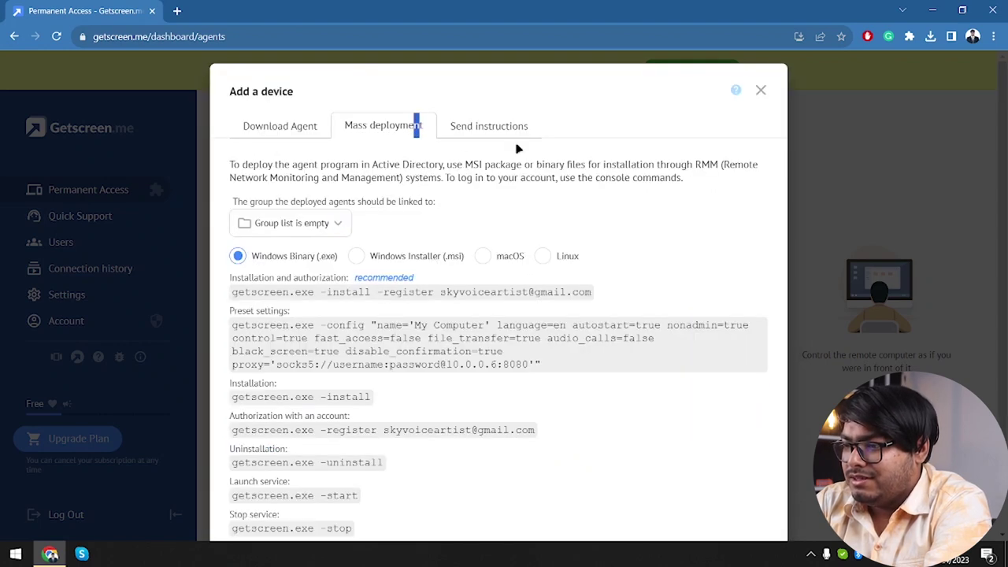
{"action": "left_click", "coordinate": [492, 125]}
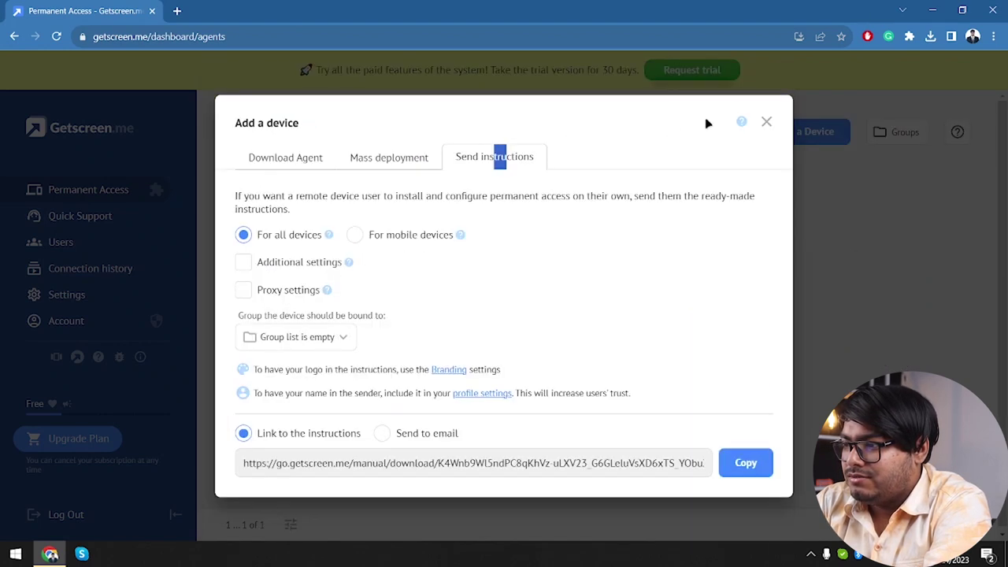
{"action": "left_click", "coordinate": [766, 123]}
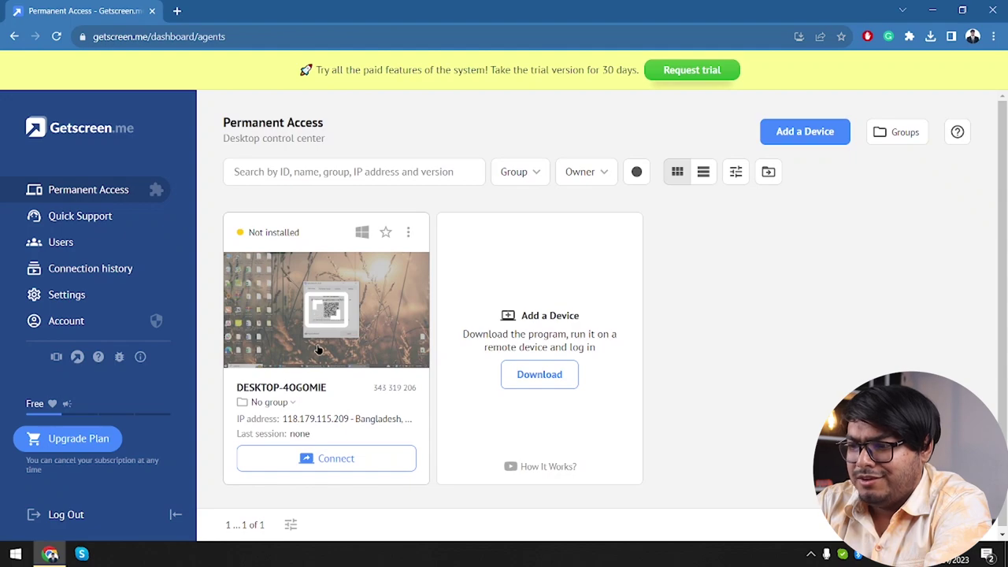
- Connect to DESKTOP-4OGOMIE and bring up its remote desktop with the Pictures folder in the new tab
{"action": "left_click", "coordinate": [333, 462]}
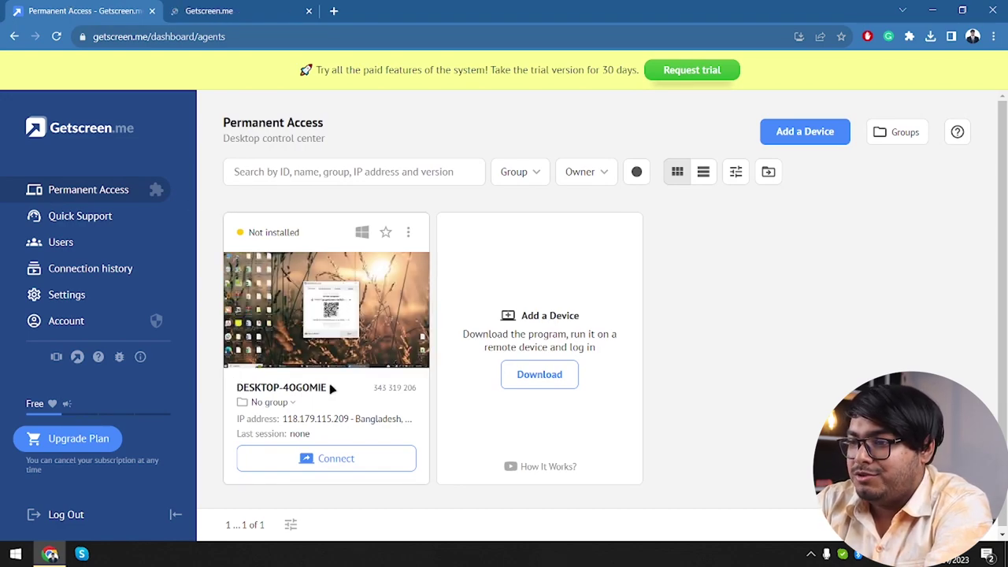
{"action": "left_click", "coordinate": [250, 8]}
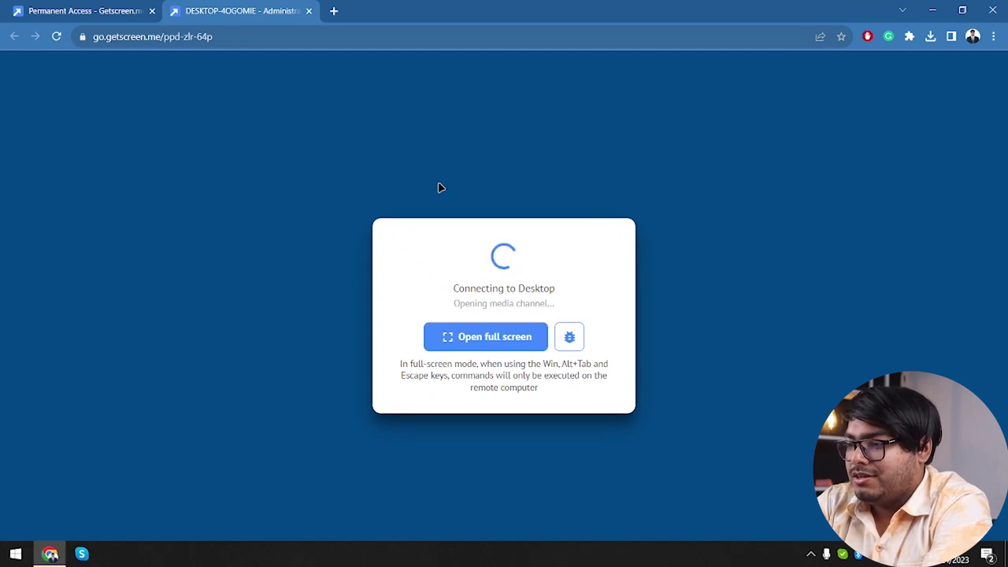
{"action": "left_click", "coordinate": [462, 335]}
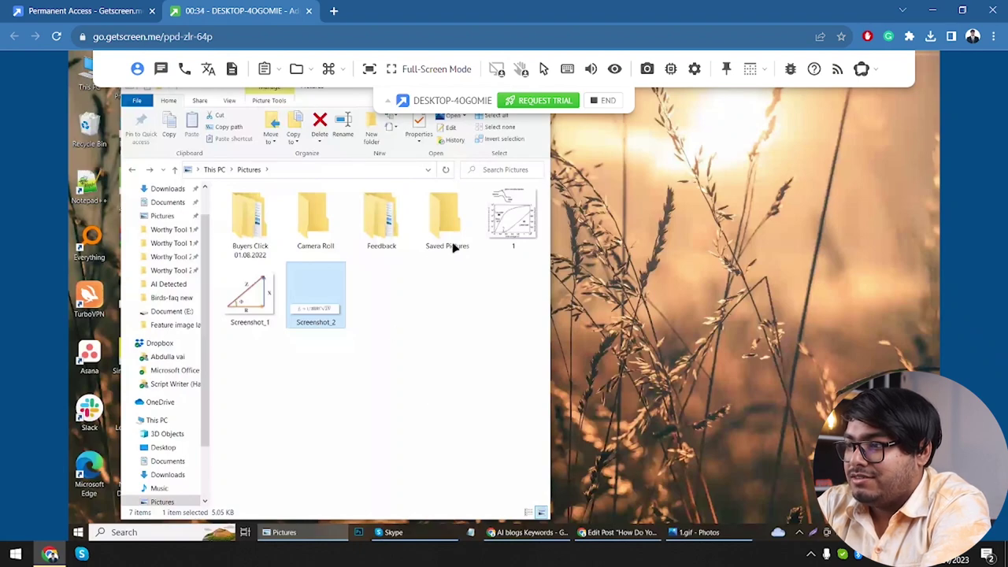
- Send Capture-46.webp from local Downloads to the remote Pictures folder and select the uploaded image
{"action": "left_click", "coordinate": [296, 68]}
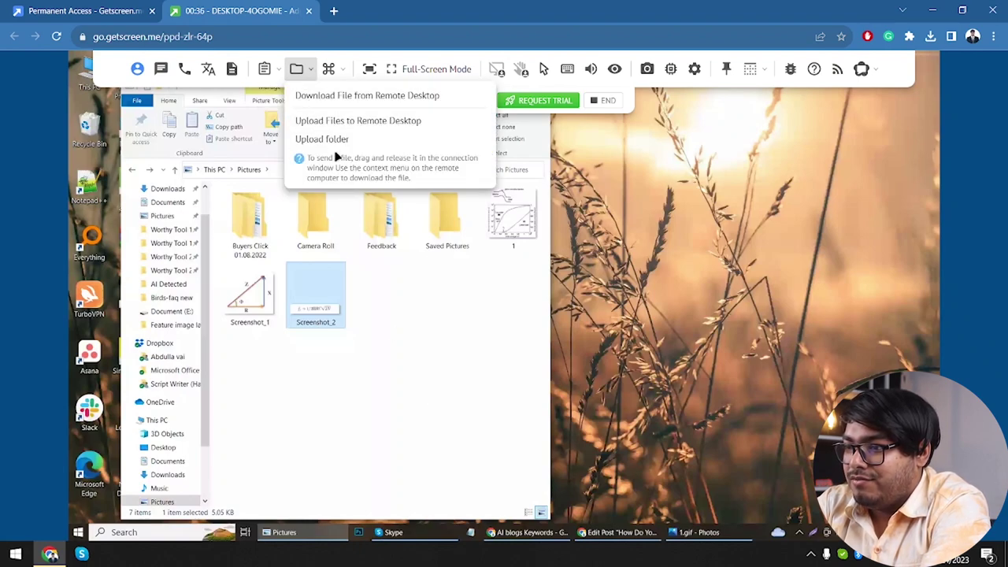
{"action": "left_click", "coordinate": [373, 124]}
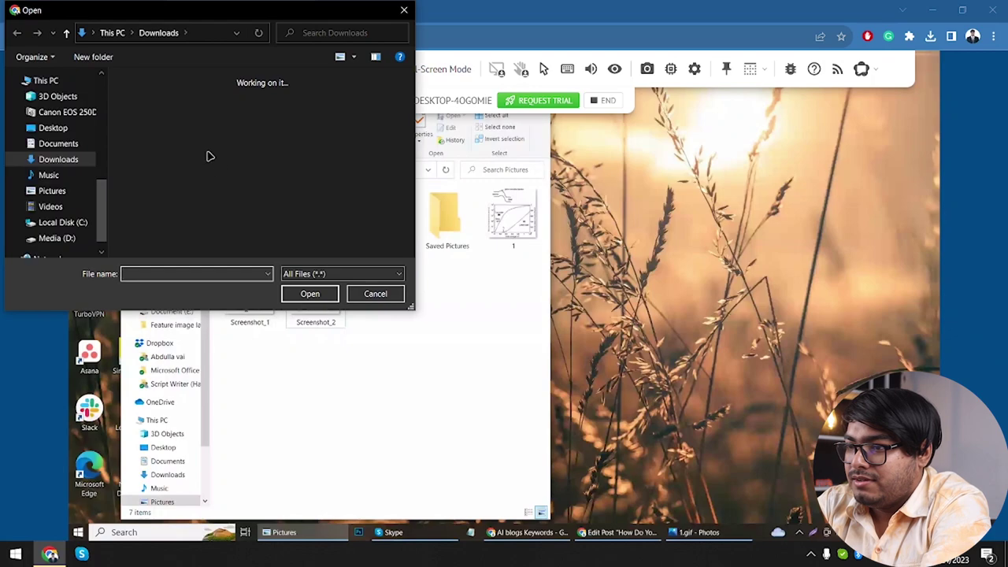
{"action": "left_click", "coordinate": [217, 116]}
{"action": "double_click", "coordinate": [217, 116]}
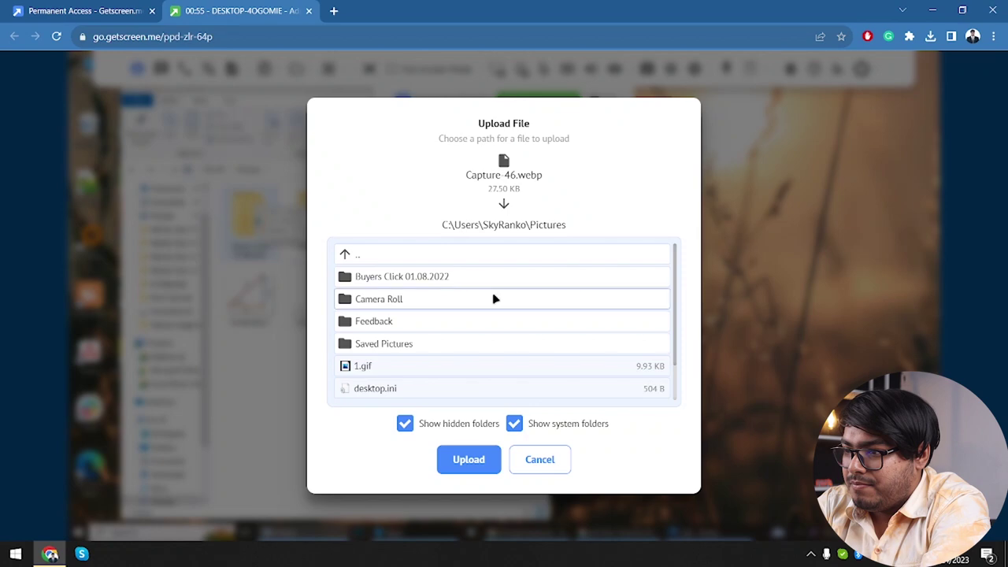
{"action": "left_click", "coordinate": [468, 459]}
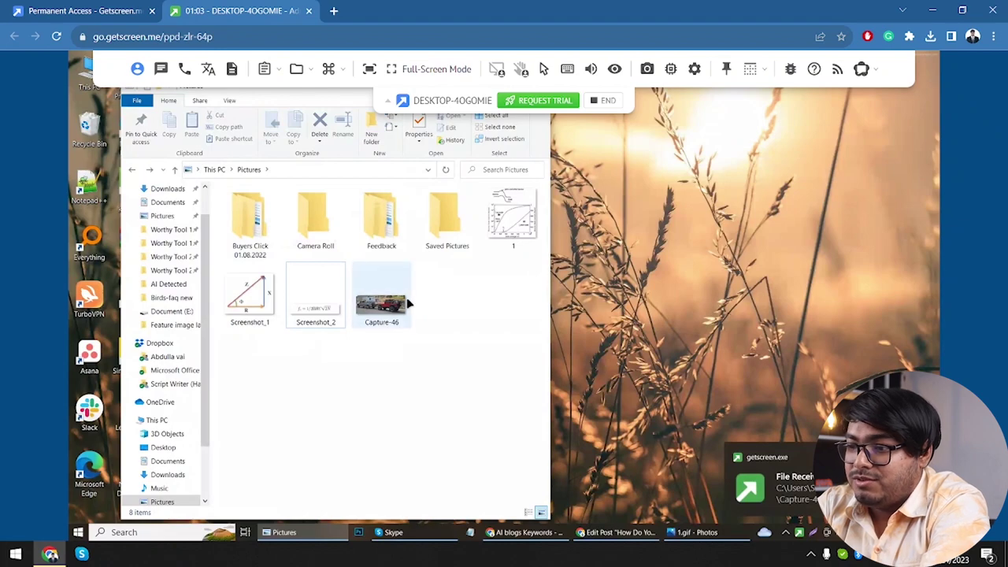
{"action": "left_click", "coordinate": [383, 301]}
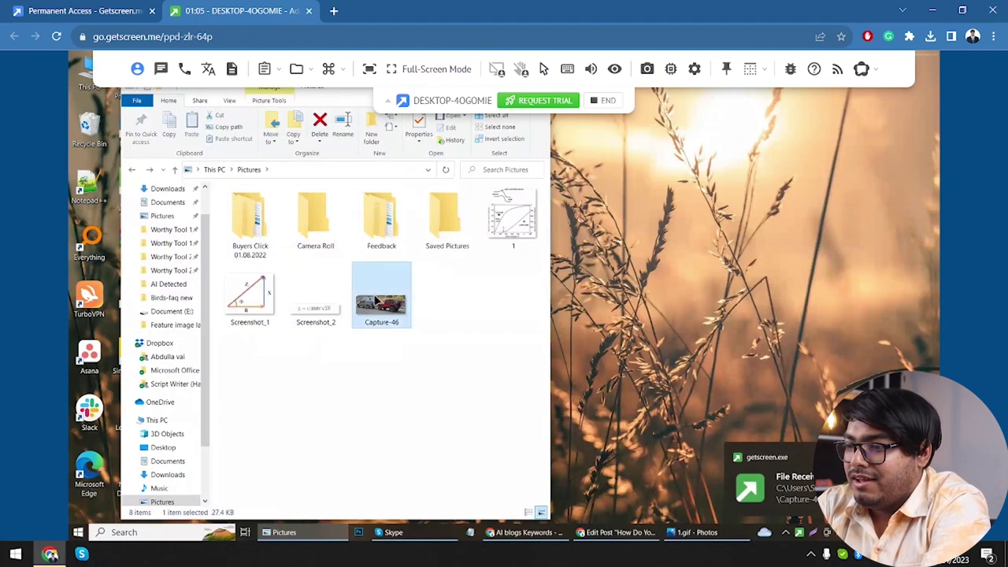
{"action": "double_click", "coordinate": [375, 302]}
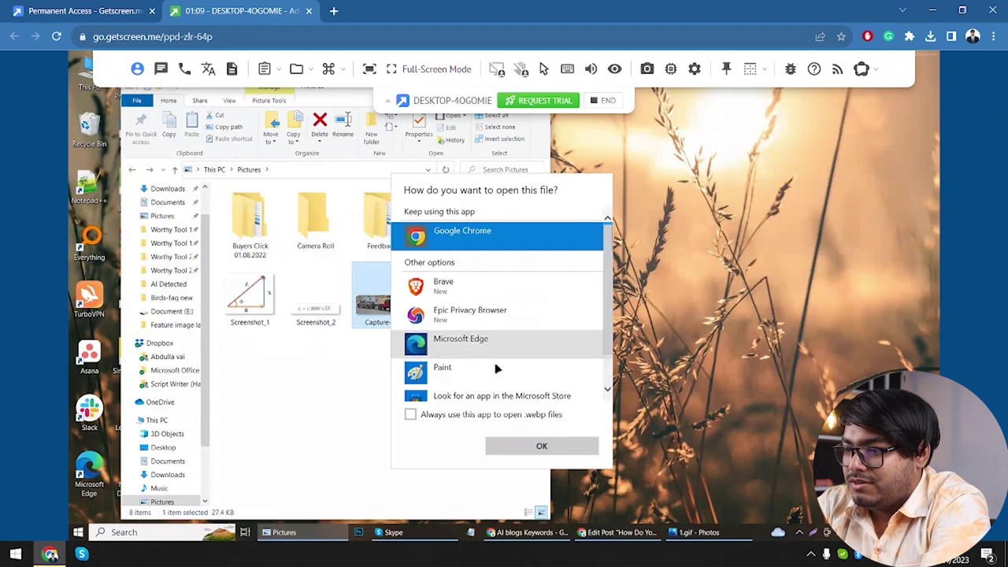
{"action": "scroll", "coordinate": [496, 368], "scroll_direction": "down", "scroll_amount": 1}
{"action": "double_click", "coordinate": [460, 358]}
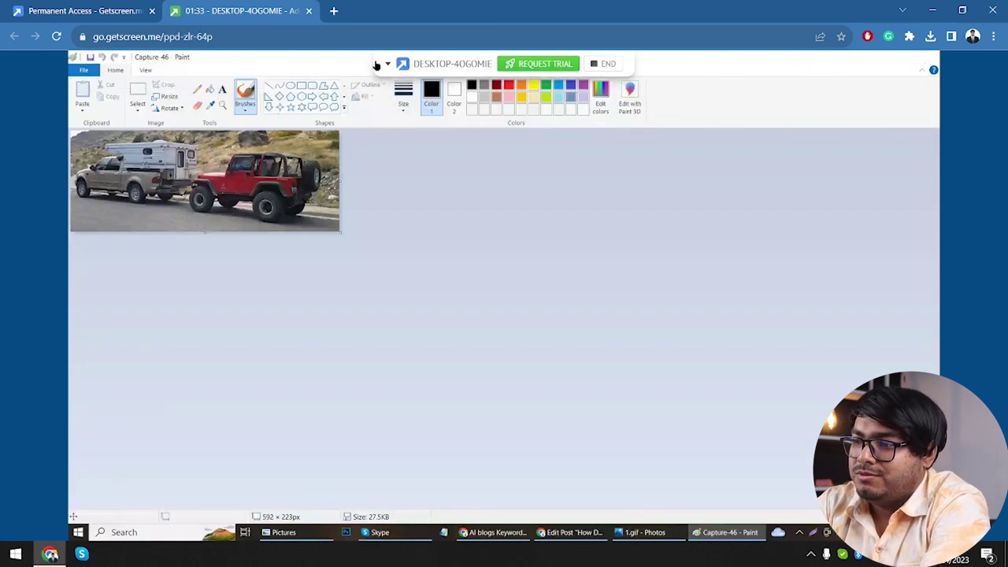
{"action": "mouse_move", "coordinate": [383, 63]}
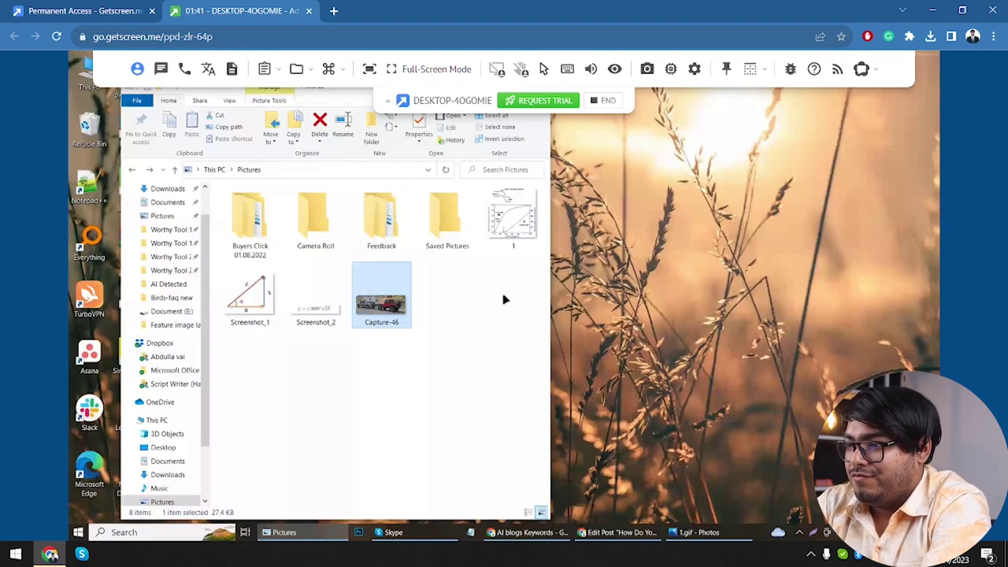
- View 1.gif in Photos, close the viewer, and expand the full session toolbar
{"action": "left_click", "coordinate": [513, 215]}
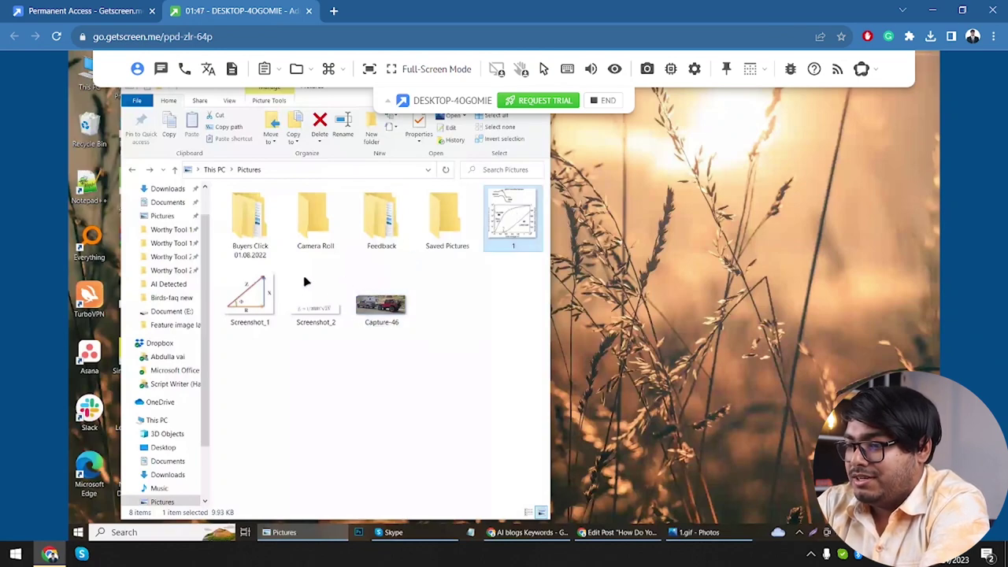
{"action": "double_click", "coordinate": [509, 229]}
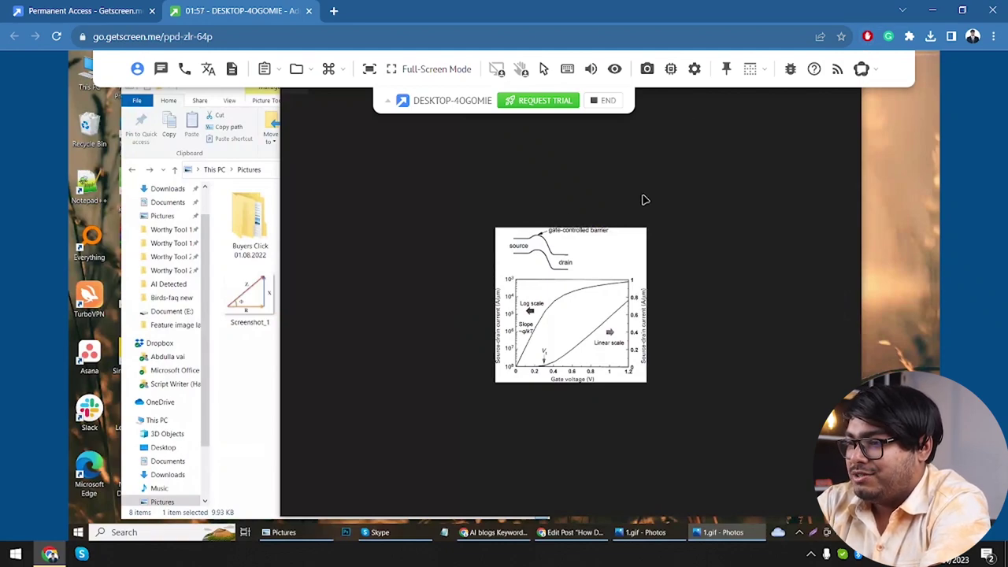
{"action": "left_click", "coordinate": [384, 101]}
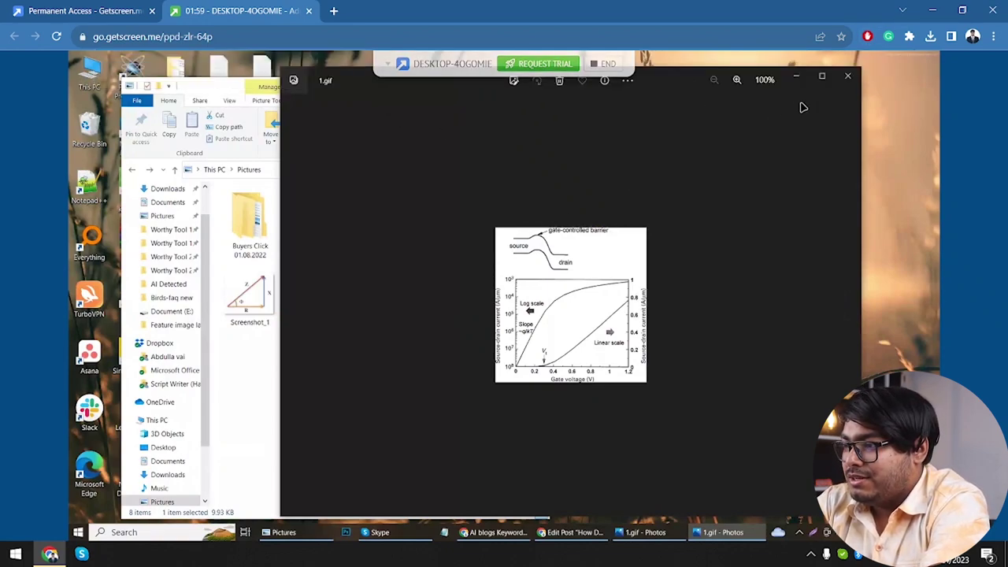
{"action": "left_click", "coordinate": [847, 76]}
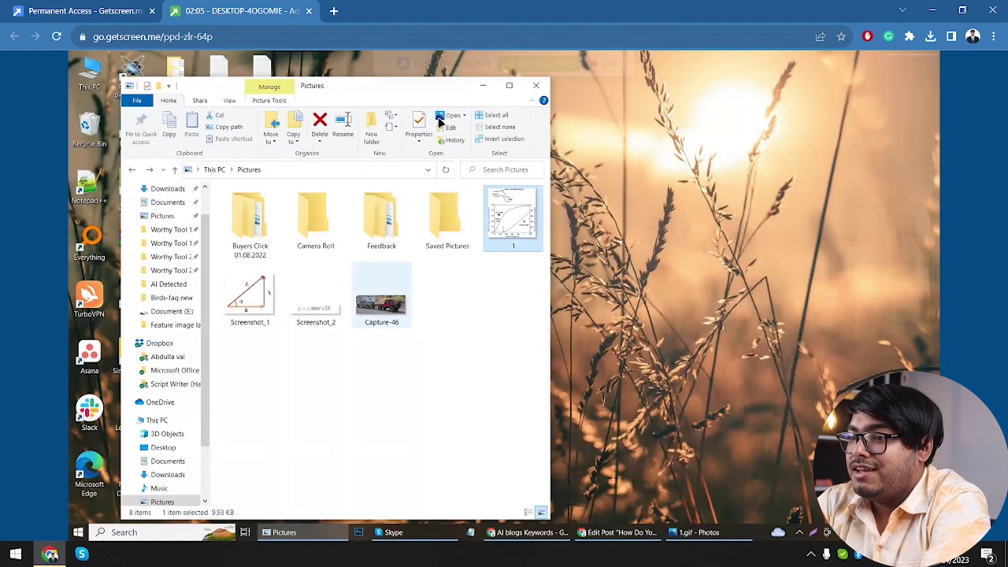
{"action": "mouse_move", "coordinate": [429, 63]}
{"action": "left_click", "coordinate": [390, 65]}
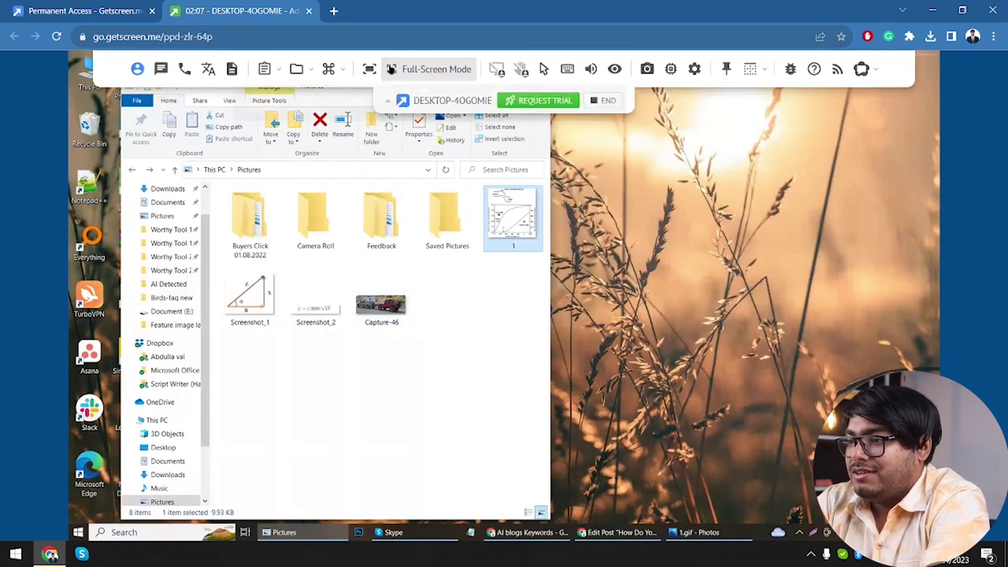
- Choose End and confirm terminating the DESKTOP-4OGOMIE remote access session
{"action": "left_click", "coordinate": [605, 100]}
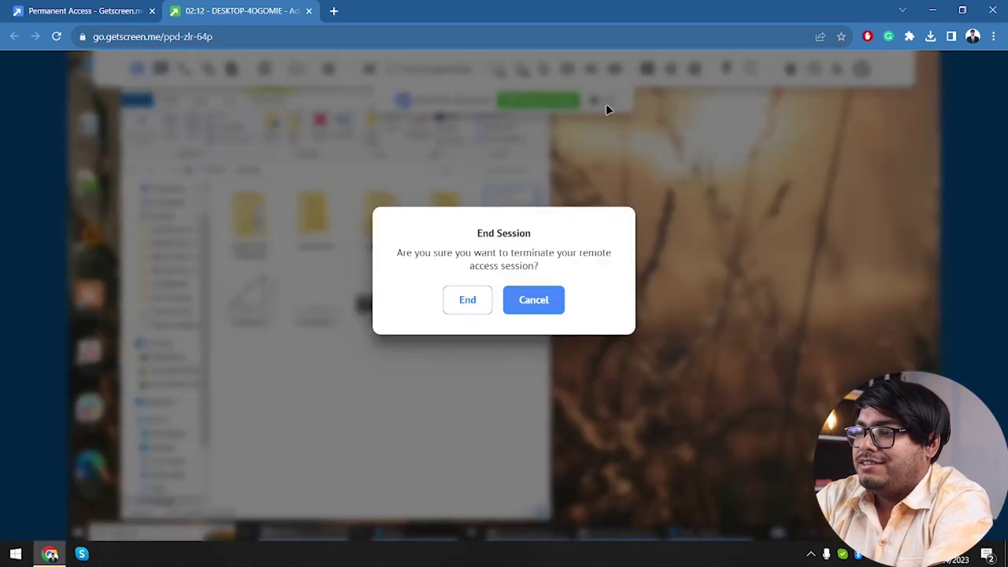
{"action": "left_click", "coordinate": [466, 300]}
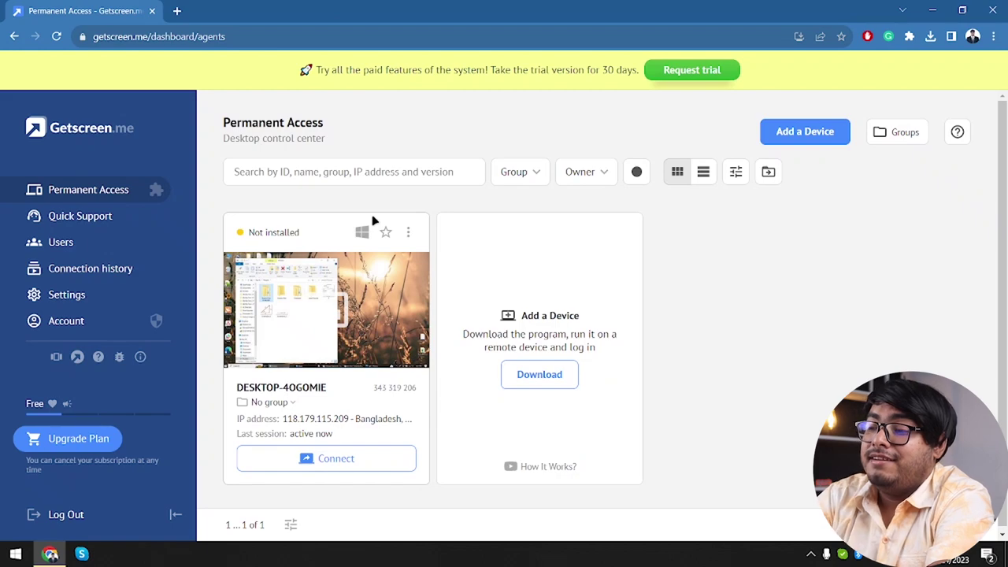